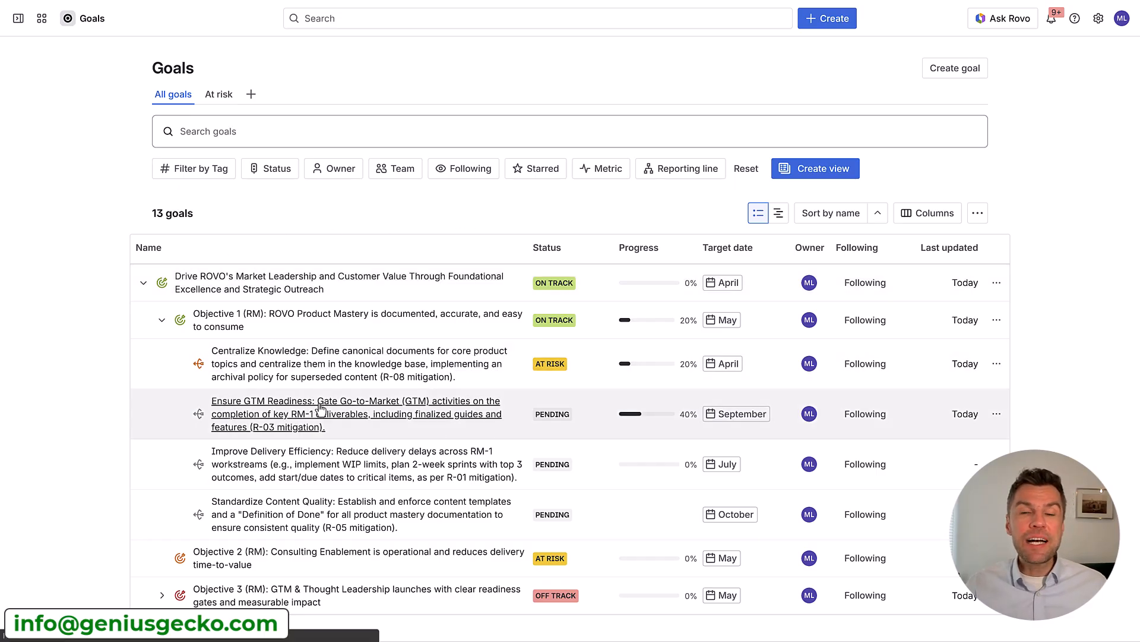
# Expand and collapse the goal hierarchy to examine the objectives and Objective 1's key results under the ROVO market leadership goal
pyautogui.moveTo(321, 409)
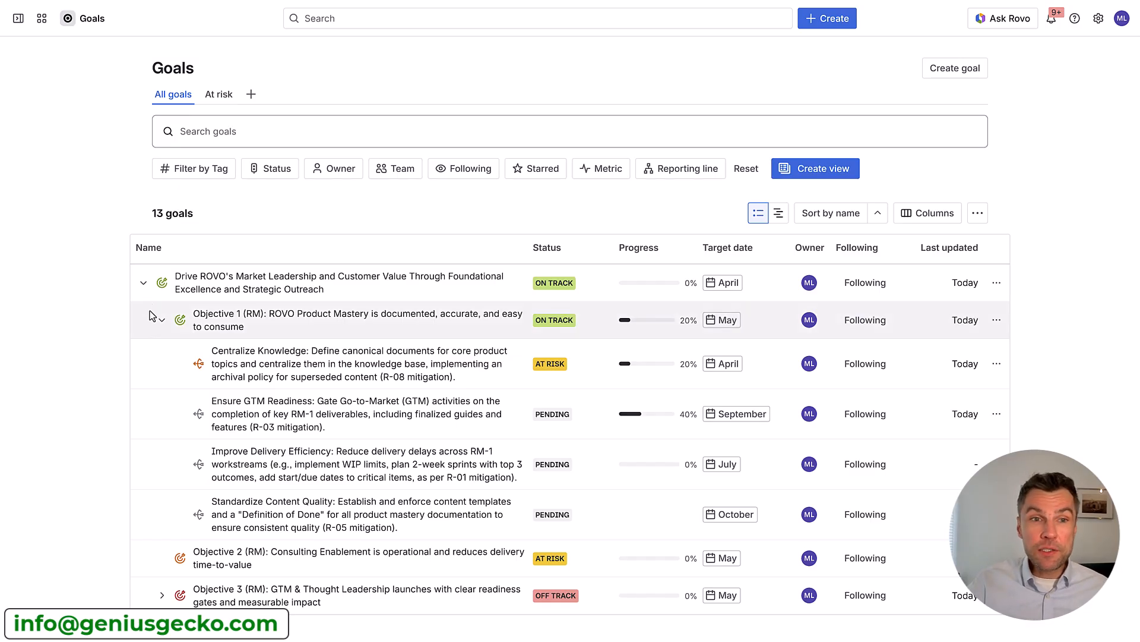
pyautogui.click(143, 283)
pyautogui.click(143, 283)
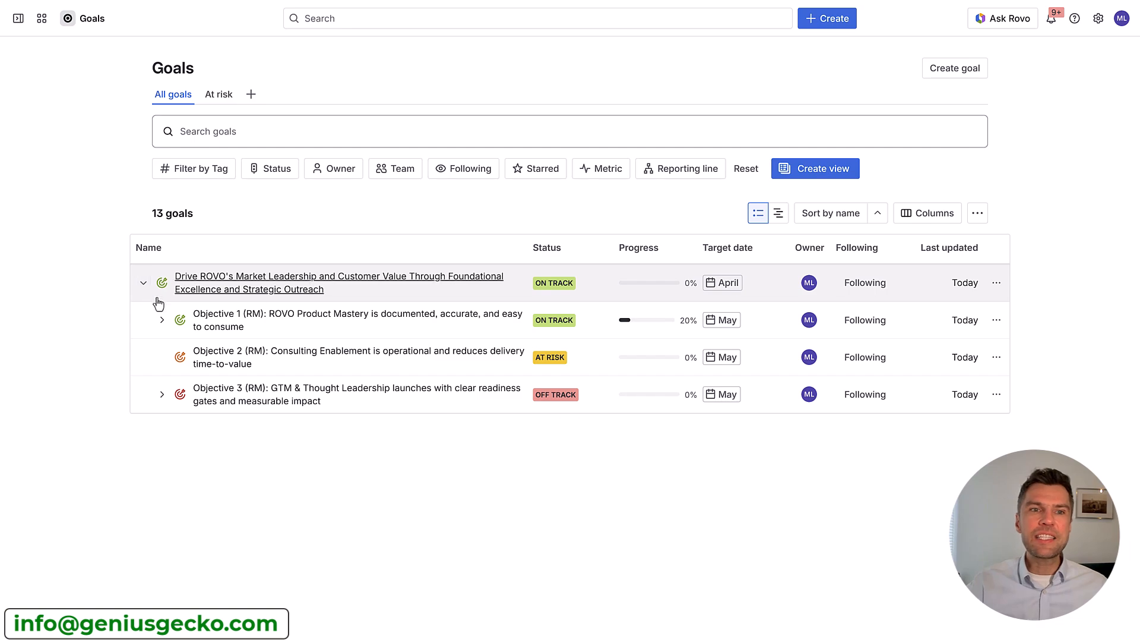
pyautogui.click(161, 321)
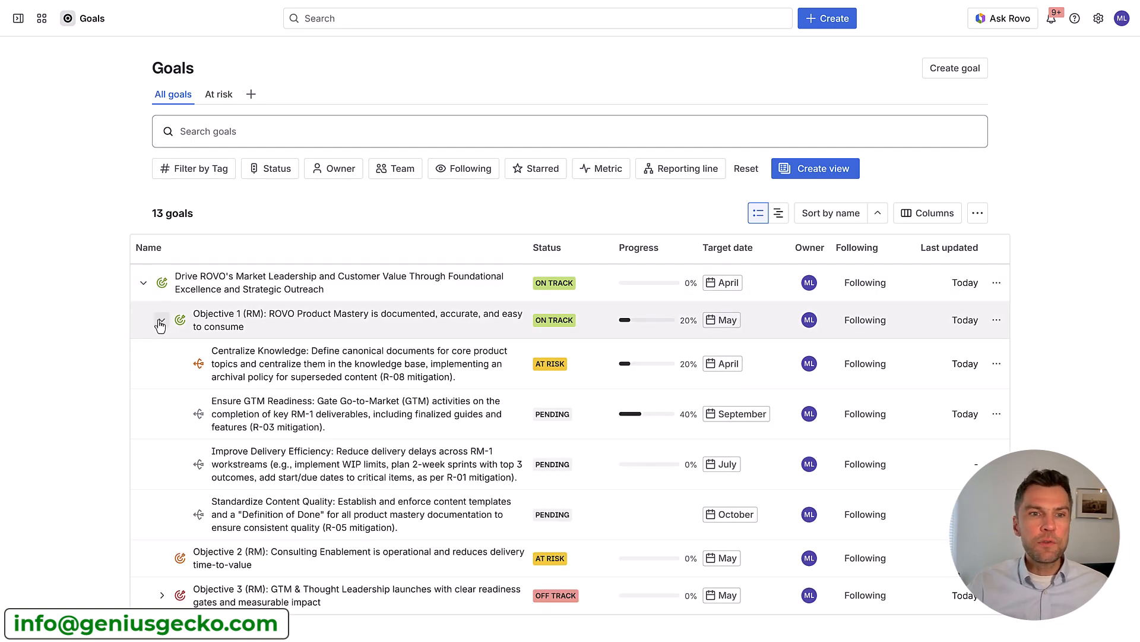
pyautogui.click(161, 321)
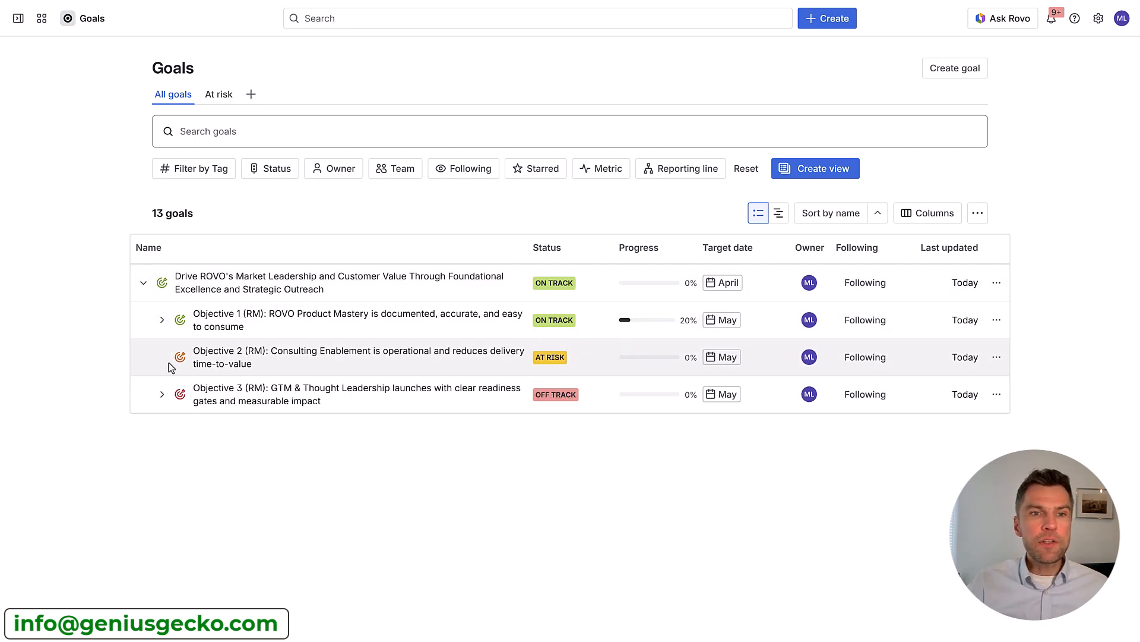
pyautogui.click(161, 319)
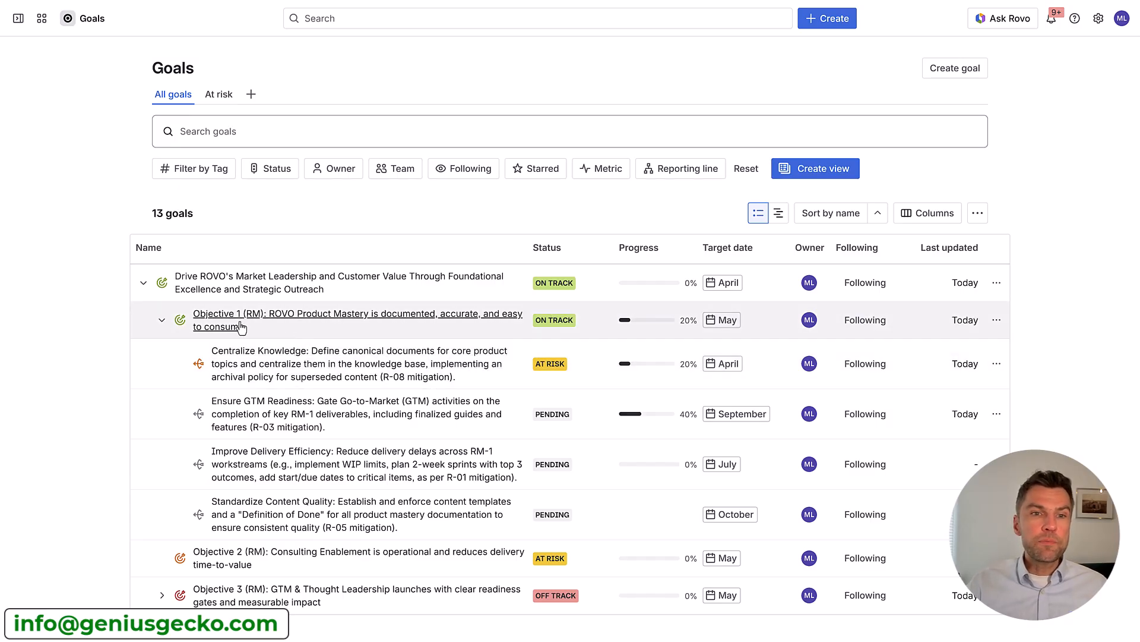
# Open the overview of Objective 1 (RM) and go into its Centralize Knowledge key result
pyautogui.moveTo(233, 319)
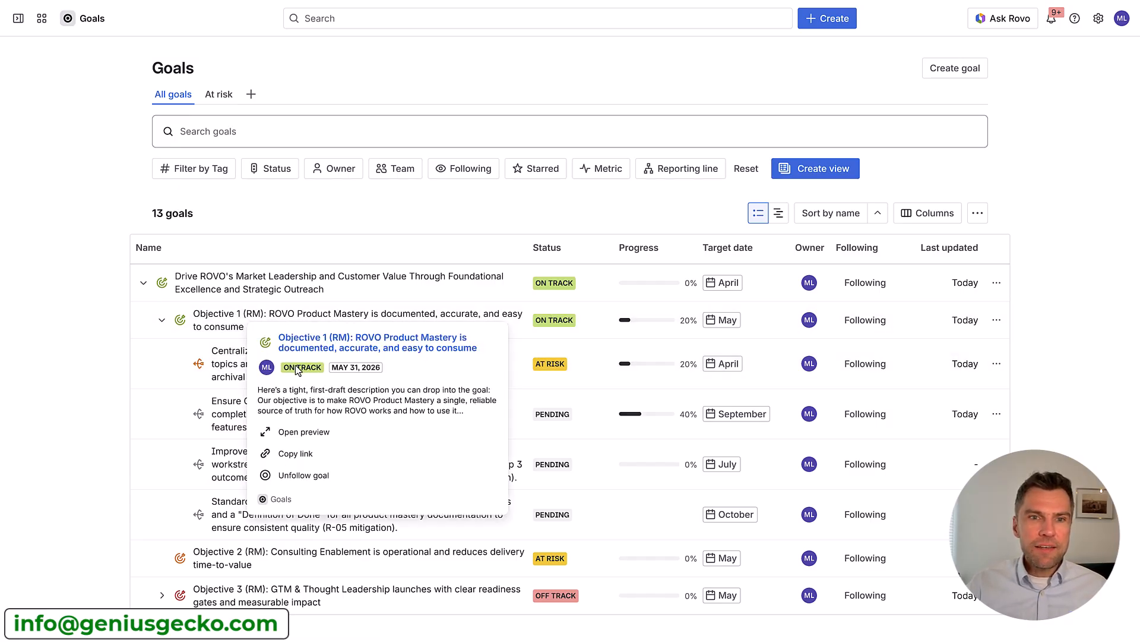
pyautogui.click(226, 324)
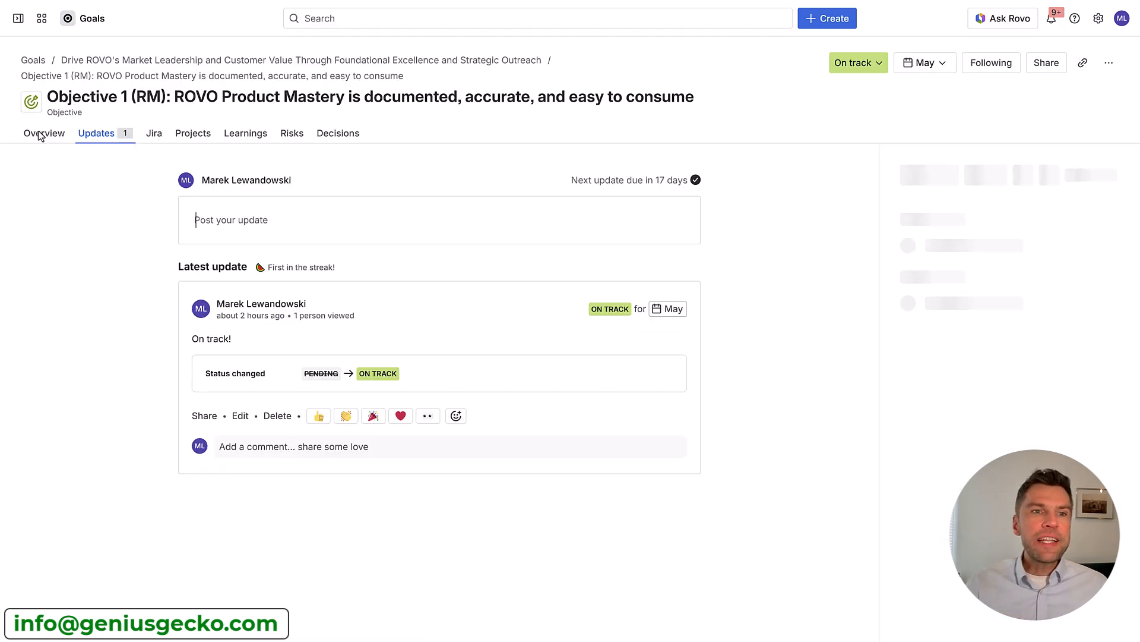
pyautogui.click(43, 137)
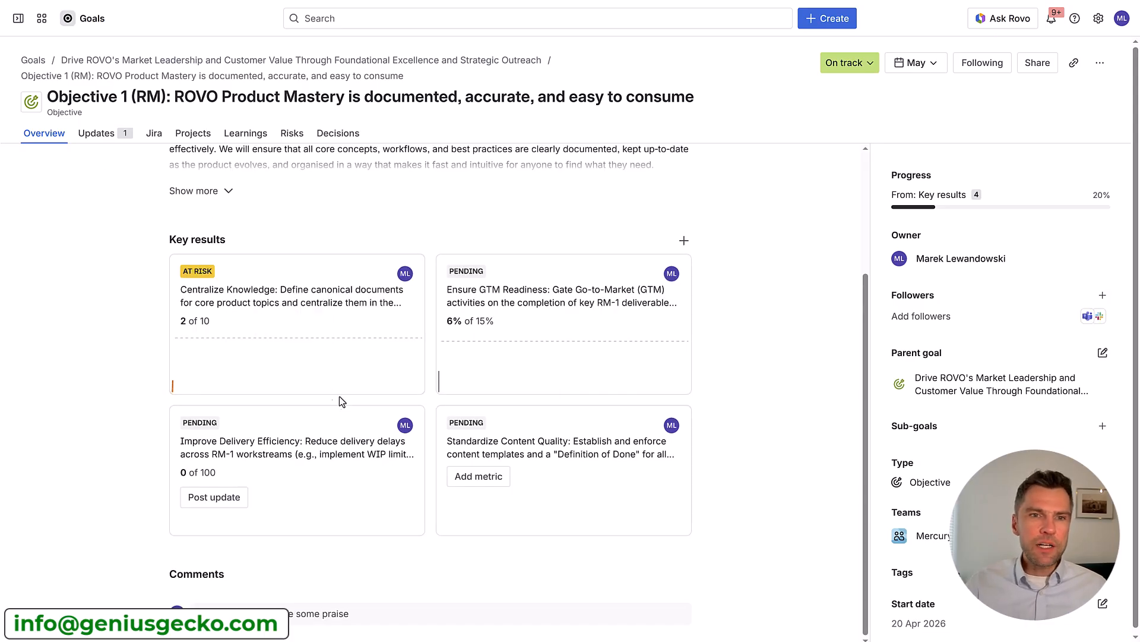
pyautogui.click(254, 321)
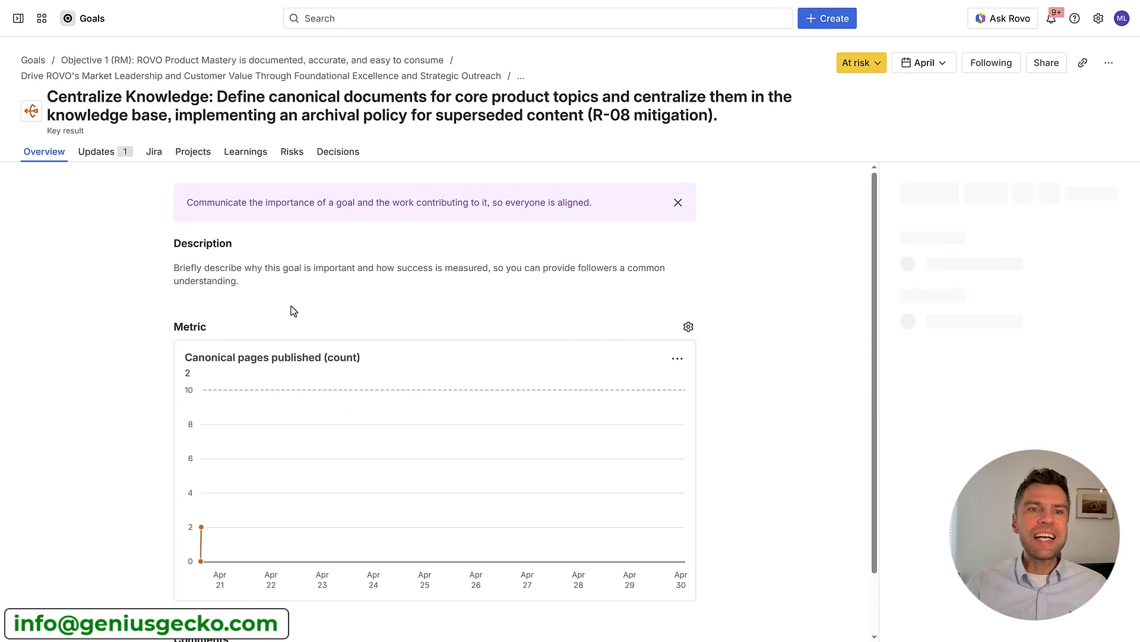
# Review the Centralize Knowledge key result's metric chart, linked Jira work and related projects
pyautogui.scroll(-2, 291, 314)
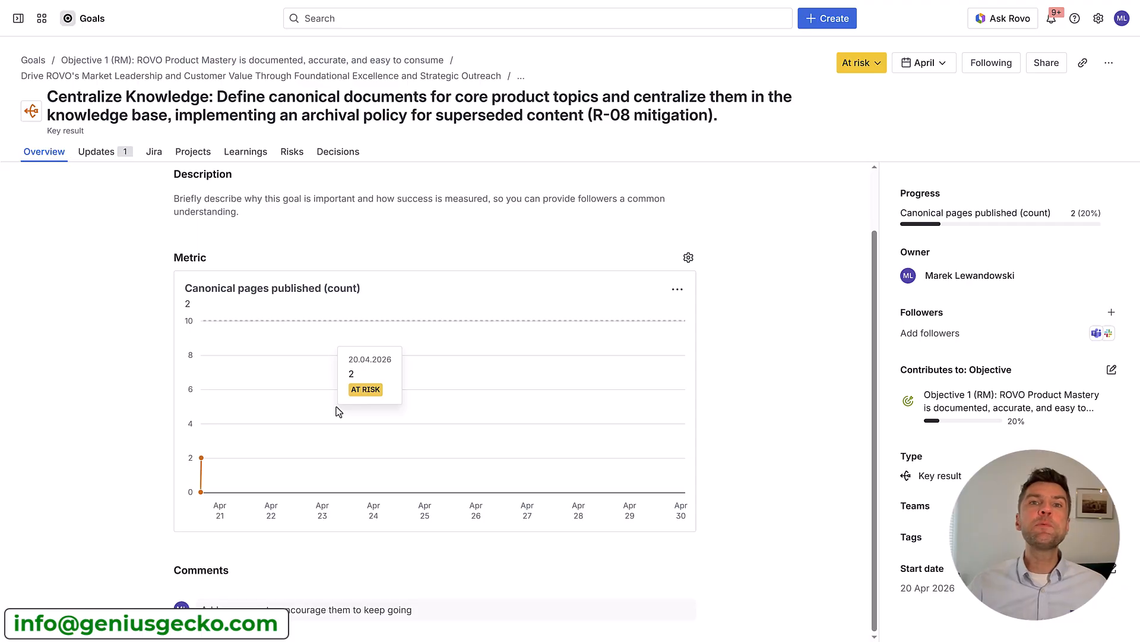
pyautogui.scroll(2, 285, 368)
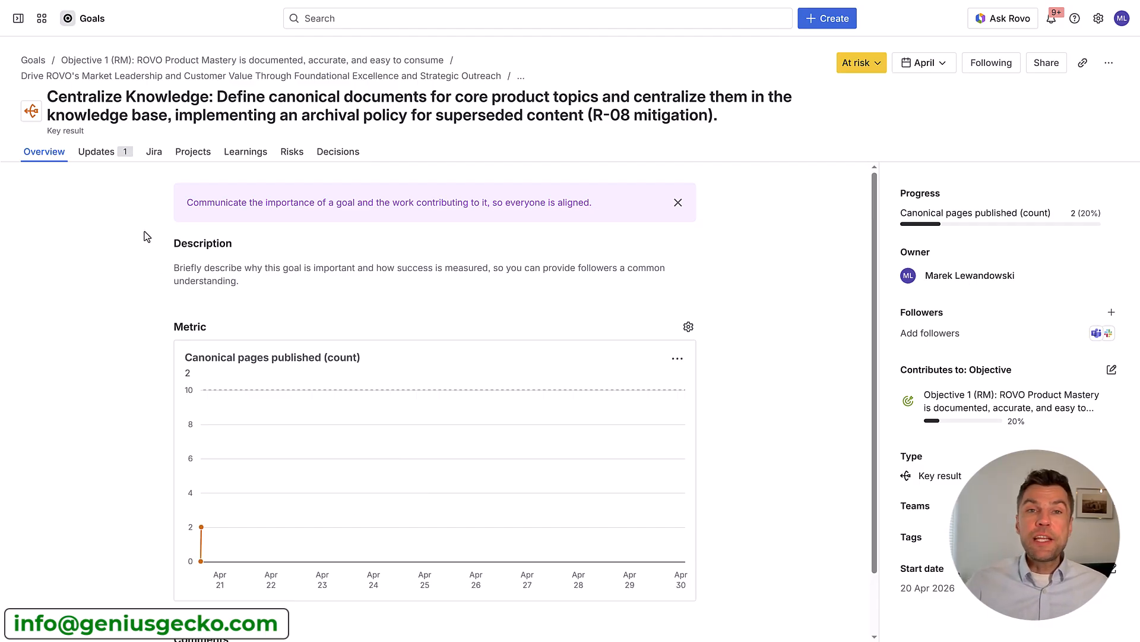
pyautogui.click(154, 153)
pyautogui.click(194, 154)
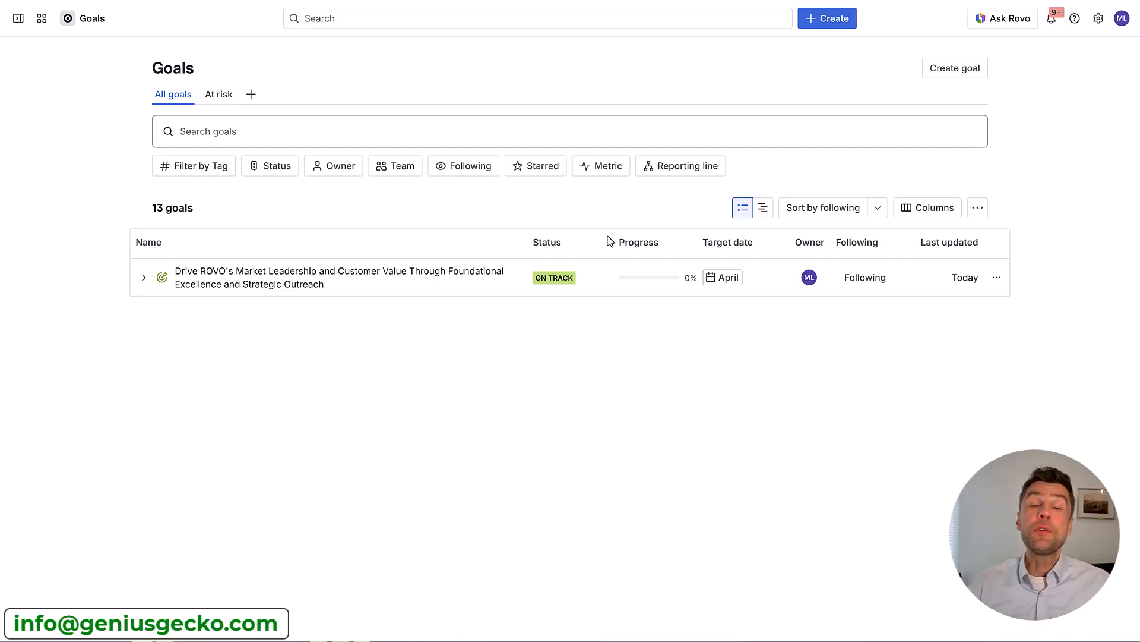
pyautogui.click(43, 21)
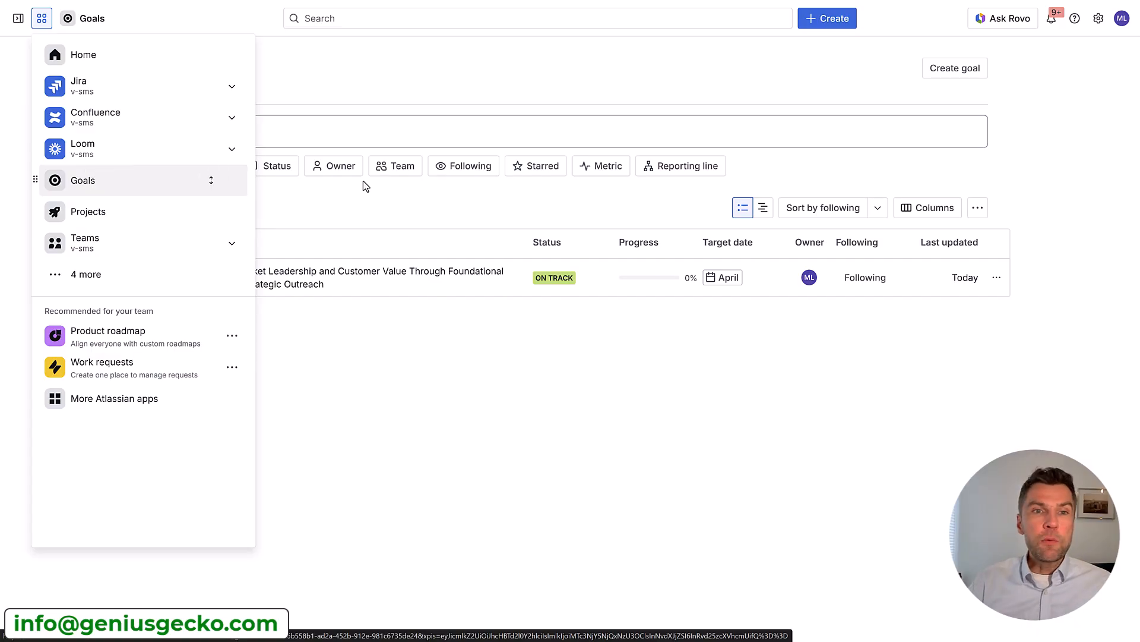
pyautogui.click(483, 327)
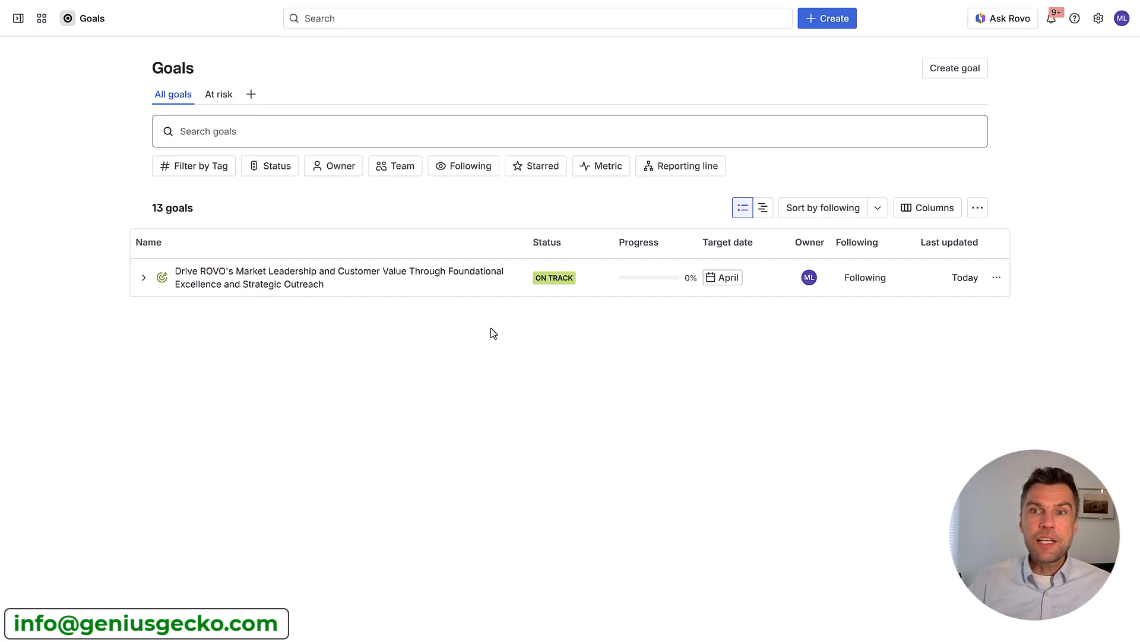
# Create an objective named "Deliver a "World-Class" onboarding experience for new users." with the target date Apr-Jun
pyautogui.click(948, 70)
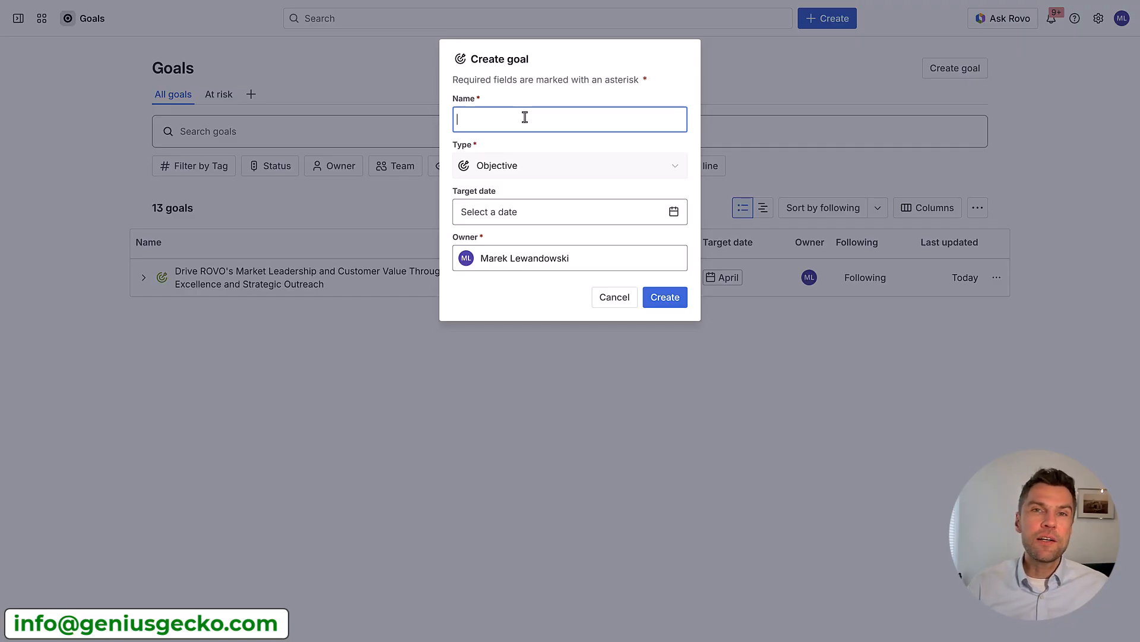
pyautogui.hotkey('ctrl', 'v')
pyautogui.moveTo(523, 118); pyautogui.dragTo(689, 133)
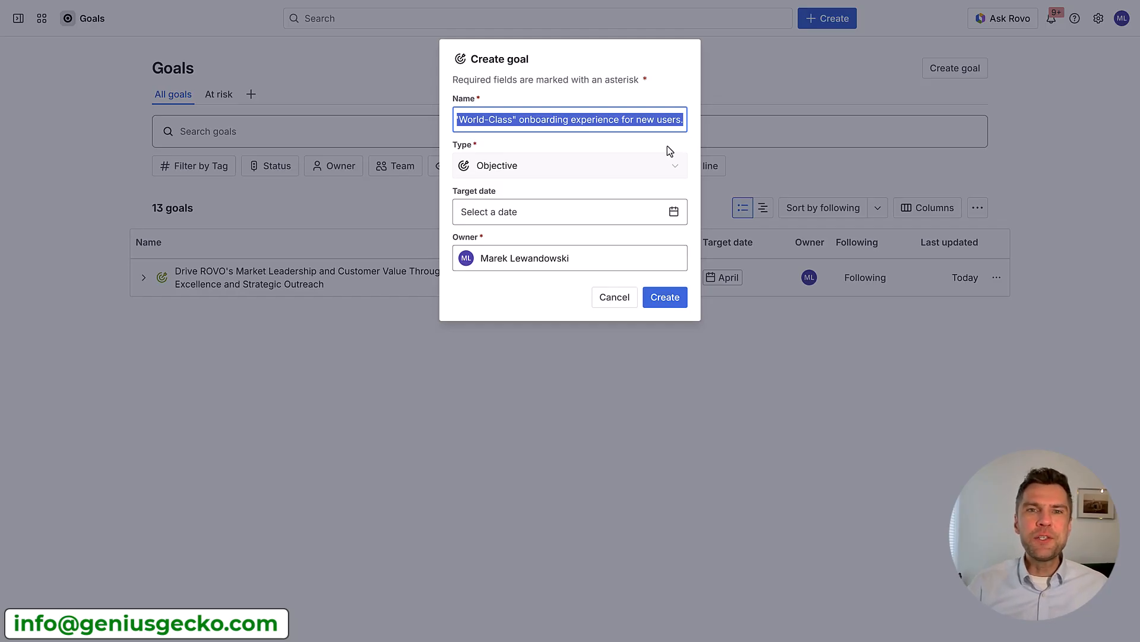
pyautogui.click(642, 159)
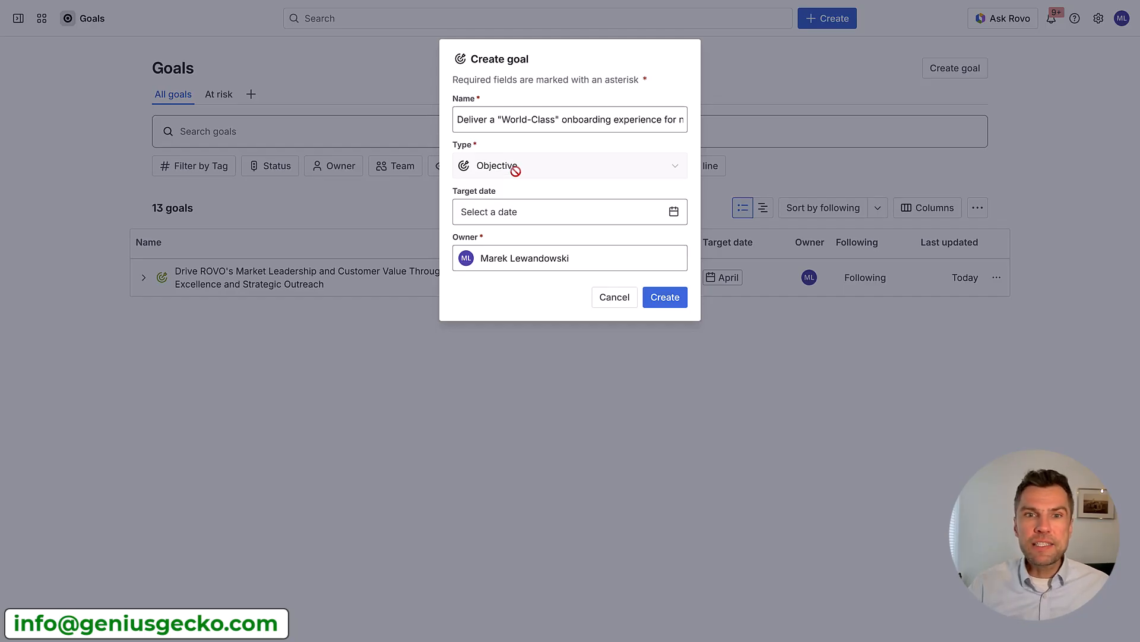
pyautogui.click(522, 218)
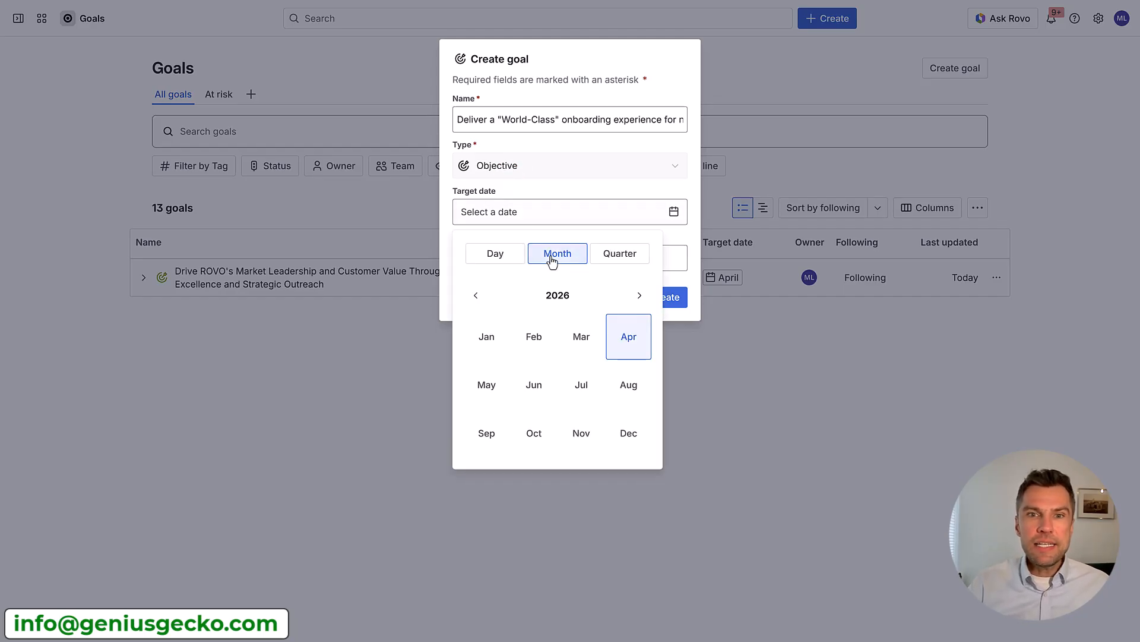
pyautogui.click(497, 256)
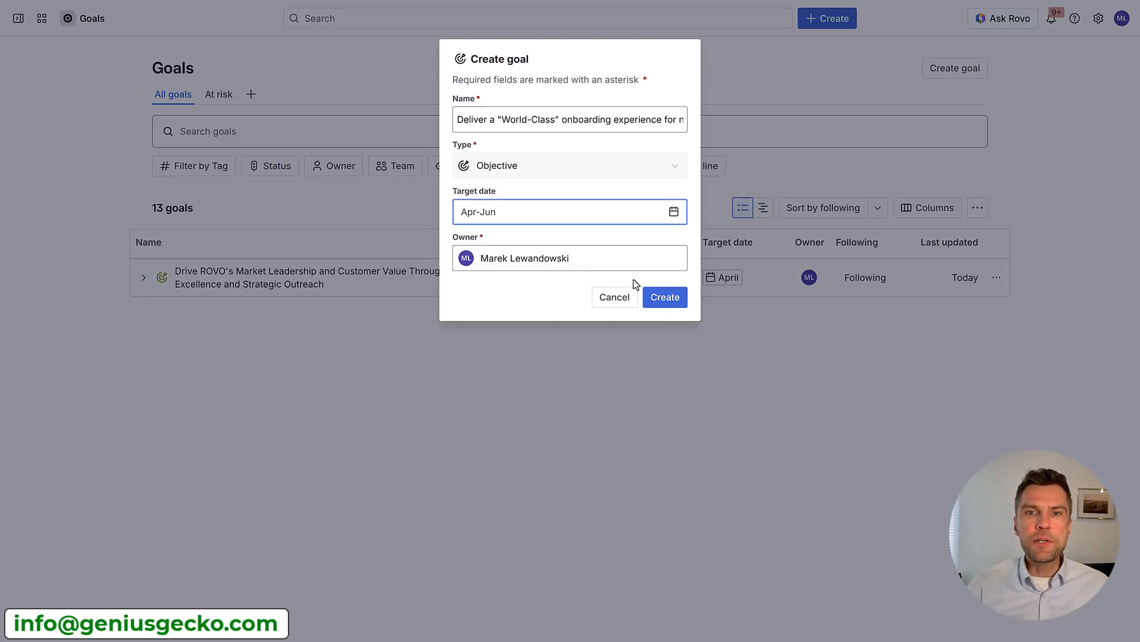
pyautogui.click(668, 298)
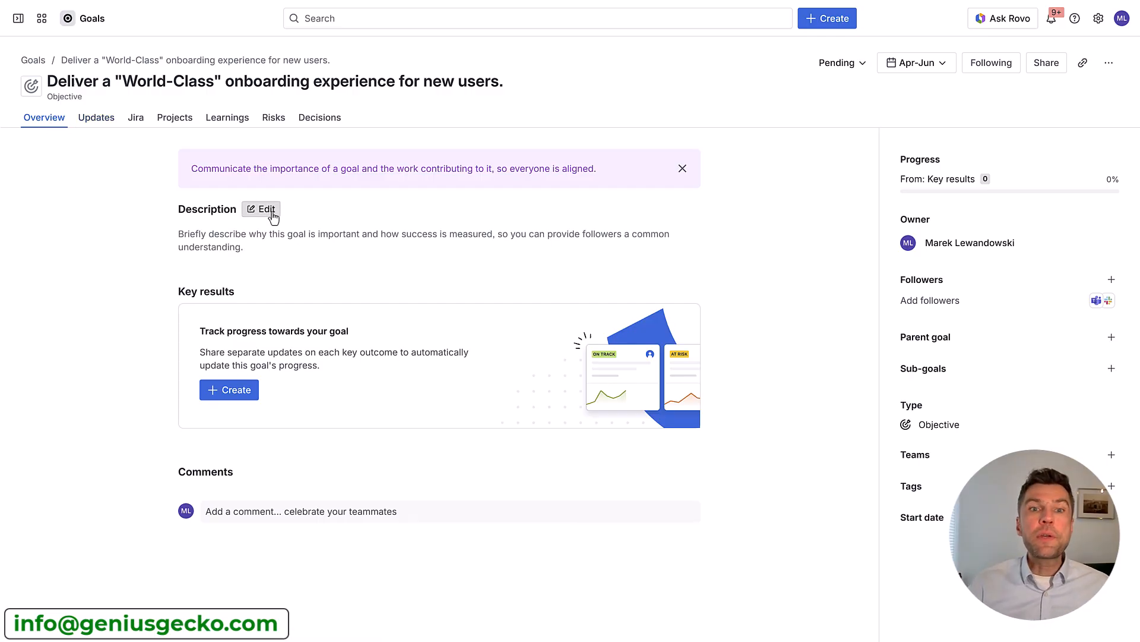
# Save a goal description beginning "This objective aims to transform our initial user journey from a standard setup process into a competitive advantage."
pyautogui.click(271, 211)
pyautogui.click(217, 279)
pyautogui.write('In the context of Jira Goals, the description shouldn\'t just repeat the title; it should define what "World-Class" actually looks like and explain the strategic importance of the goal. Description Focus: User Retention and Time-to-Value (TTV). This objective aims to transform our initial user journey from a standard setup process into a competitive advantage. A "World-Class" experience means every new user feels immediate value within their first session, experiences zero friction during technical configuration, and feels supported by proactive resources. By mastering the first 30 days of the customer lifecycle, we intend to drive higher long-term retention rates, reduce early-stage churn, and turn new sign-ups into product advocates.')
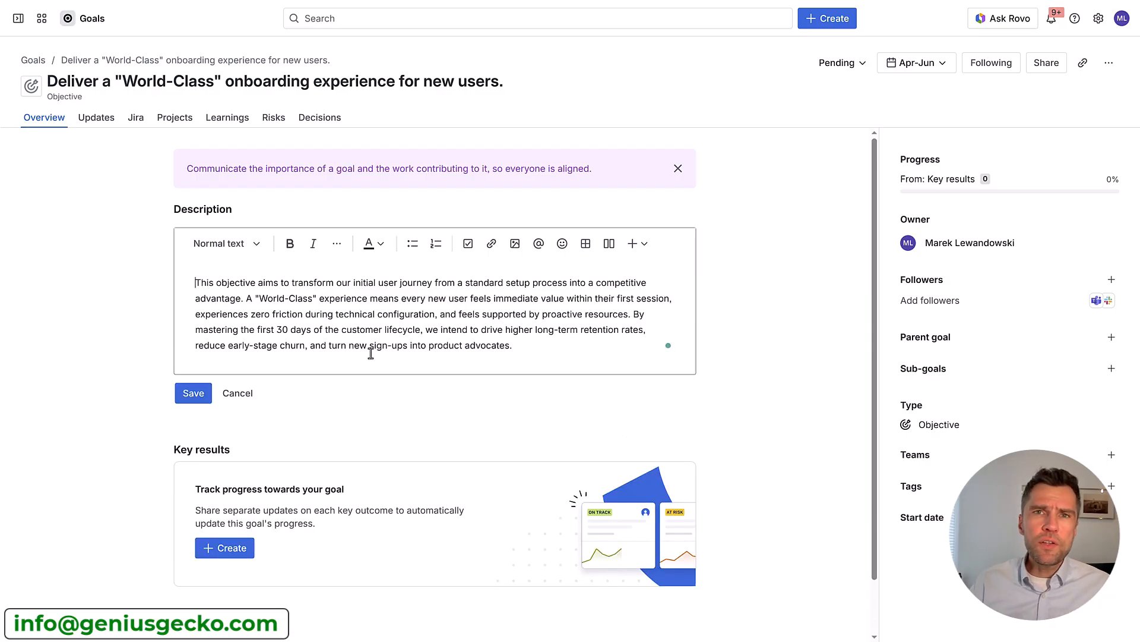
pyautogui.click(192, 394)
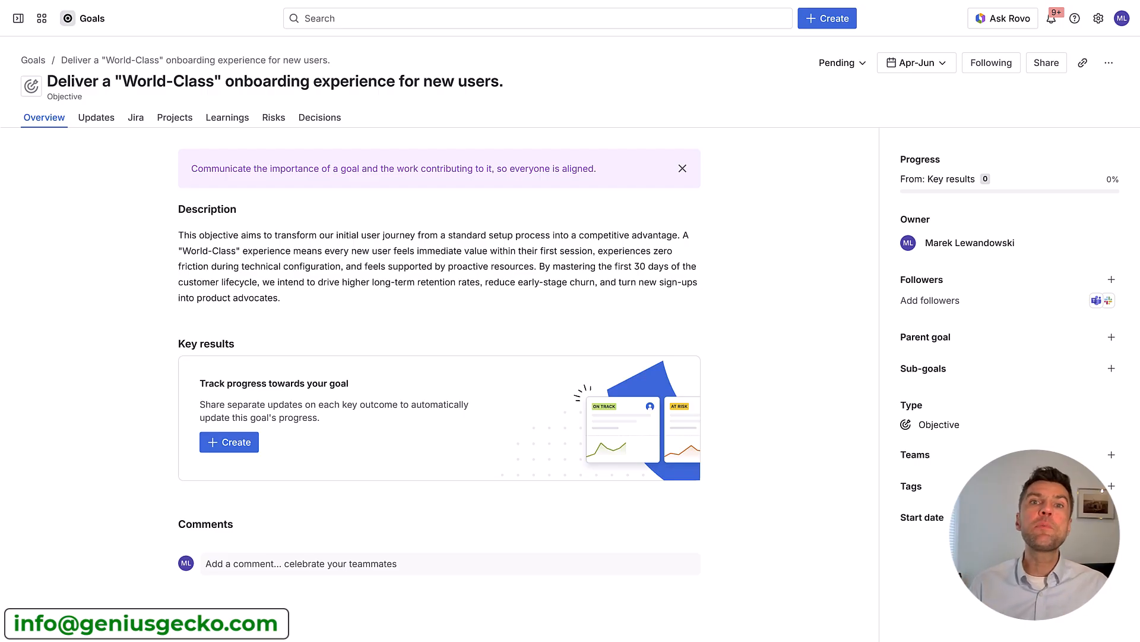
# Start a key result named "Reduce average time-to-value (first successful project) from 14 days to 5 days." with the target date May
pyautogui.click(229, 442)
pyautogui.click(257, 238)
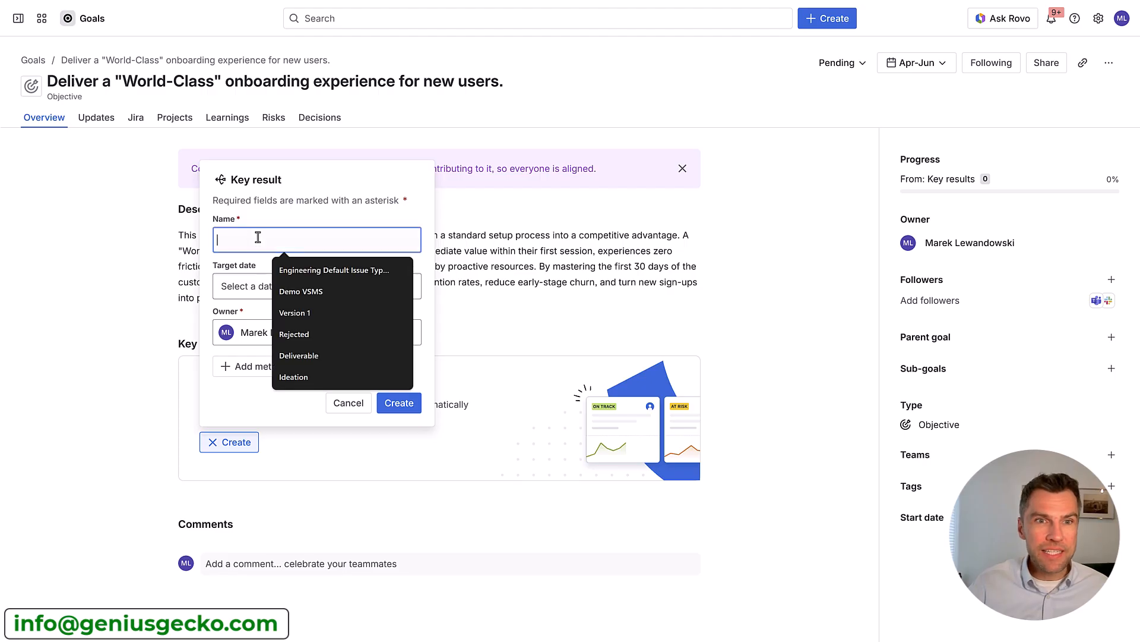
pyautogui.write('Reduce average time-to-value (first successful project) from 14 days to 5 days')
pyautogui.press('Home')
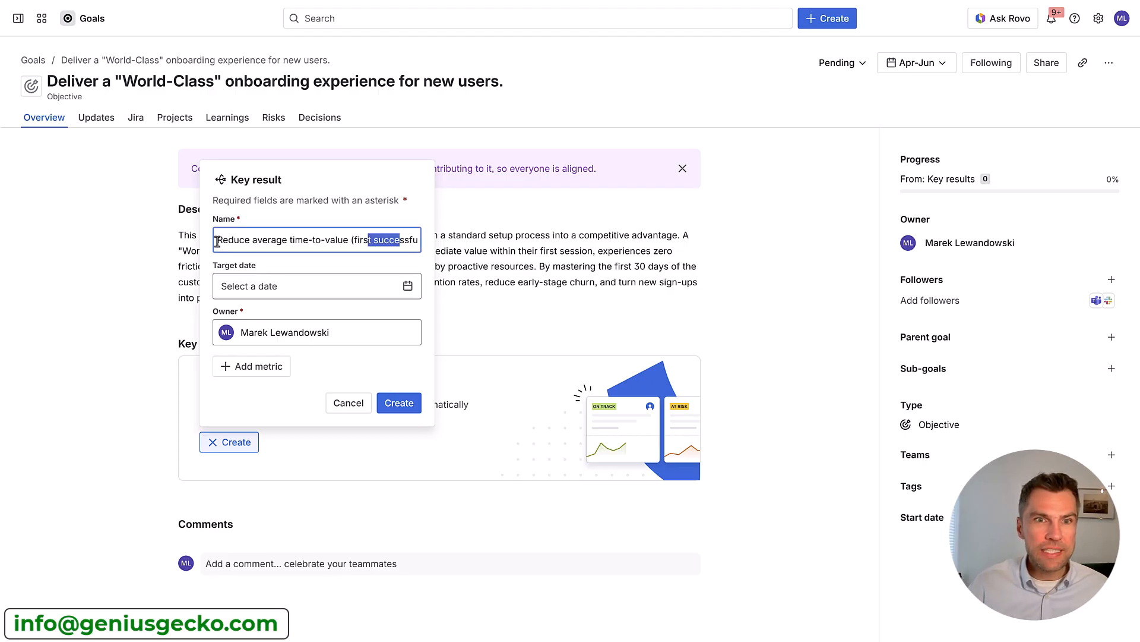
pyautogui.moveTo(218, 240); pyautogui.dragTo(421, 237)
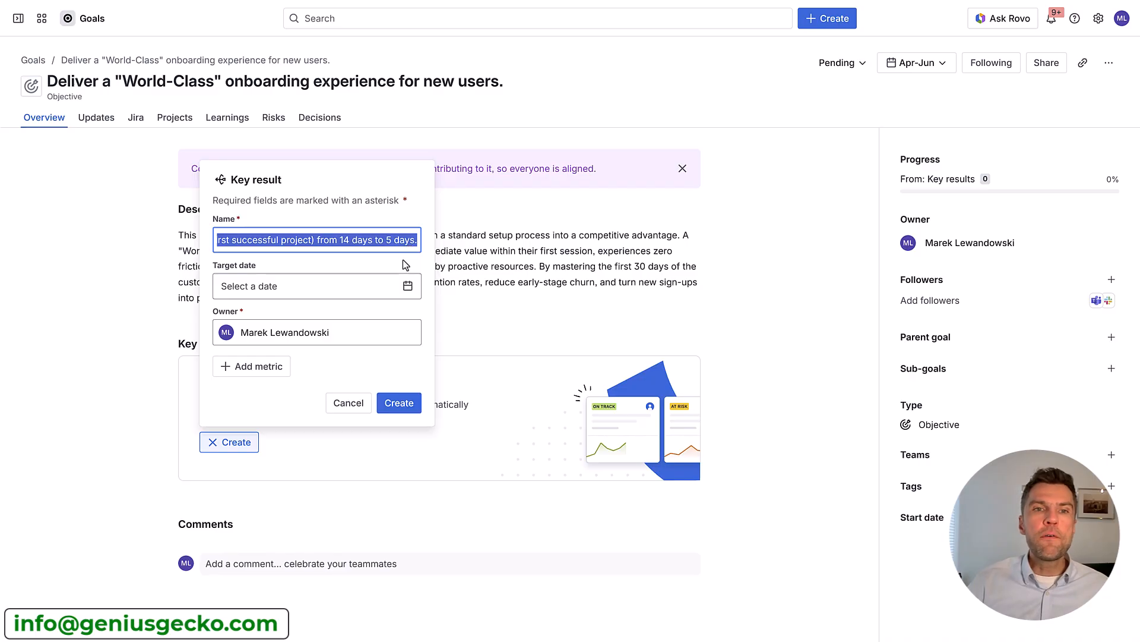
pyautogui.click(315, 293)
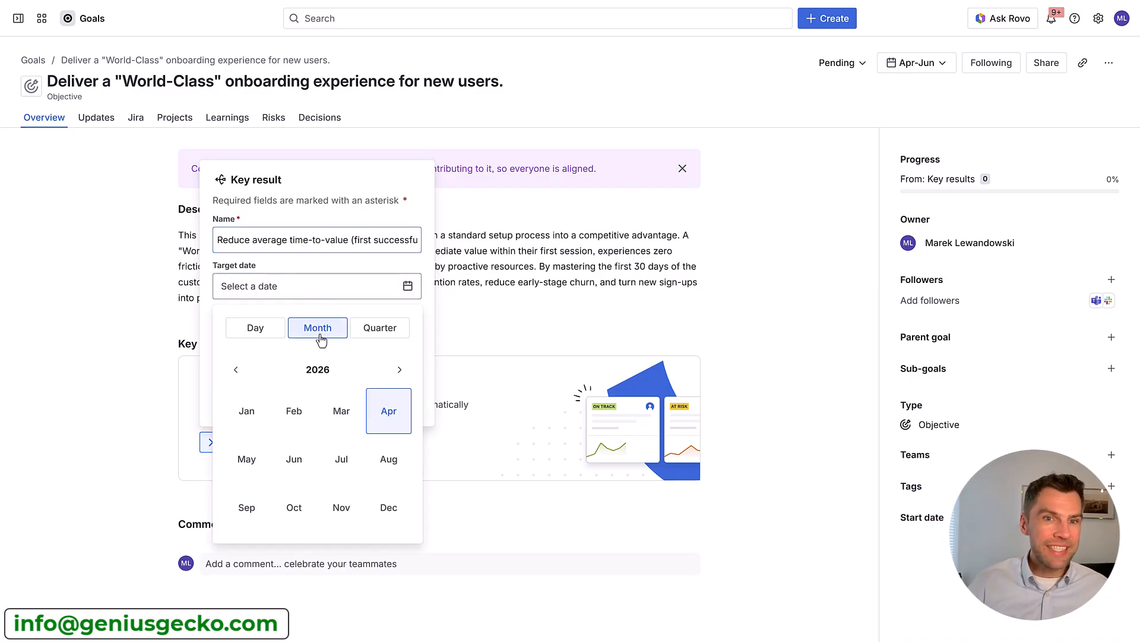
pyautogui.click(252, 458)
# Set up a new metric "Average time-to-value" for the key result, with start value 14 and target value 5
pyautogui.click(262, 372)
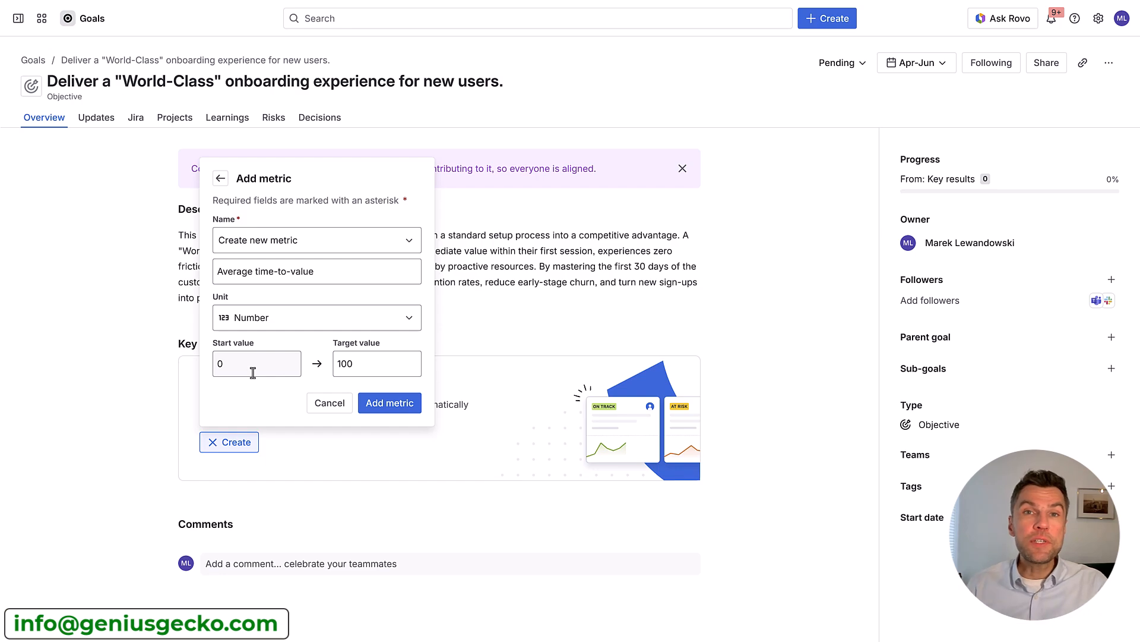
pyautogui.click(253, 372)
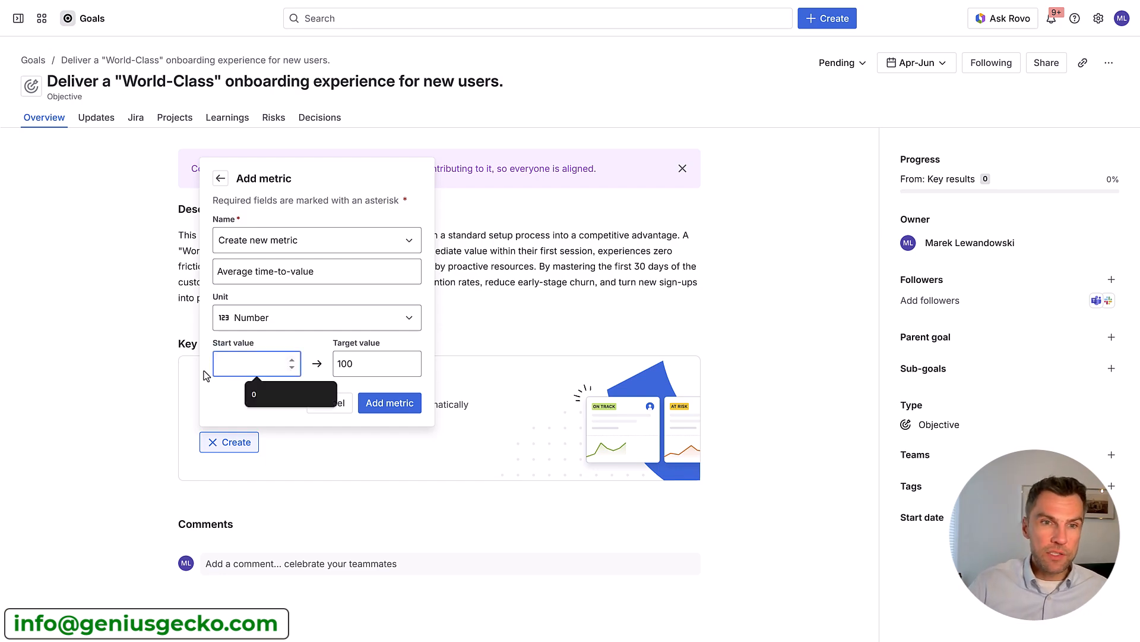
pyautogui.write('14')
pyautogui.click(374, 371)
pyautogui.write('5')
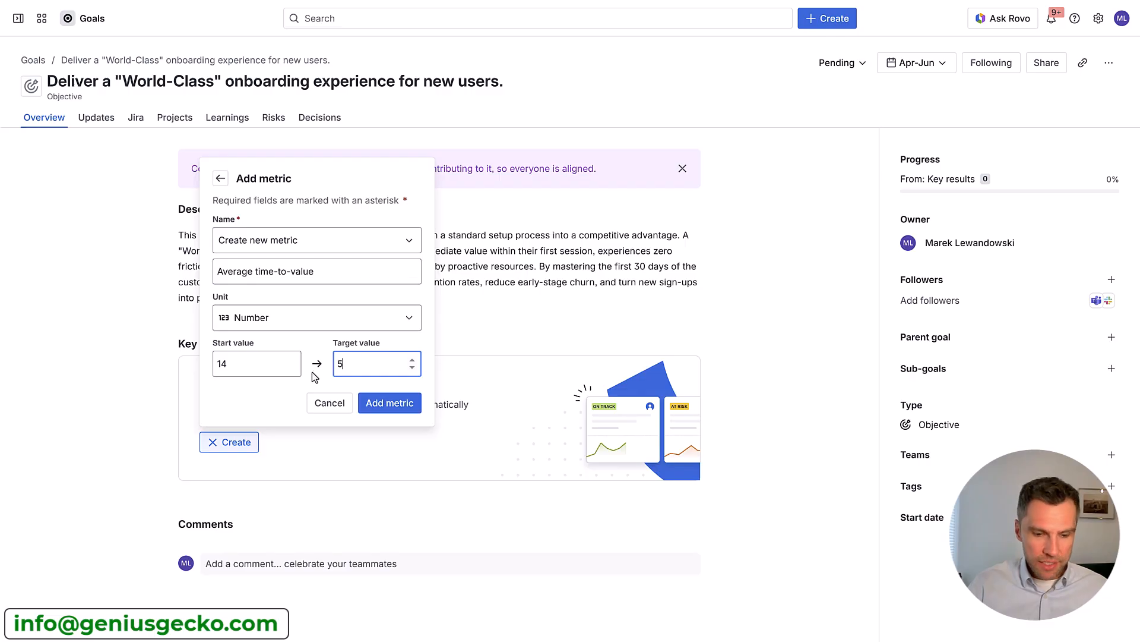
# Rename the new metric "Average time-to-value (days)" and add it to the key result
pyautogui.click(276, 321)
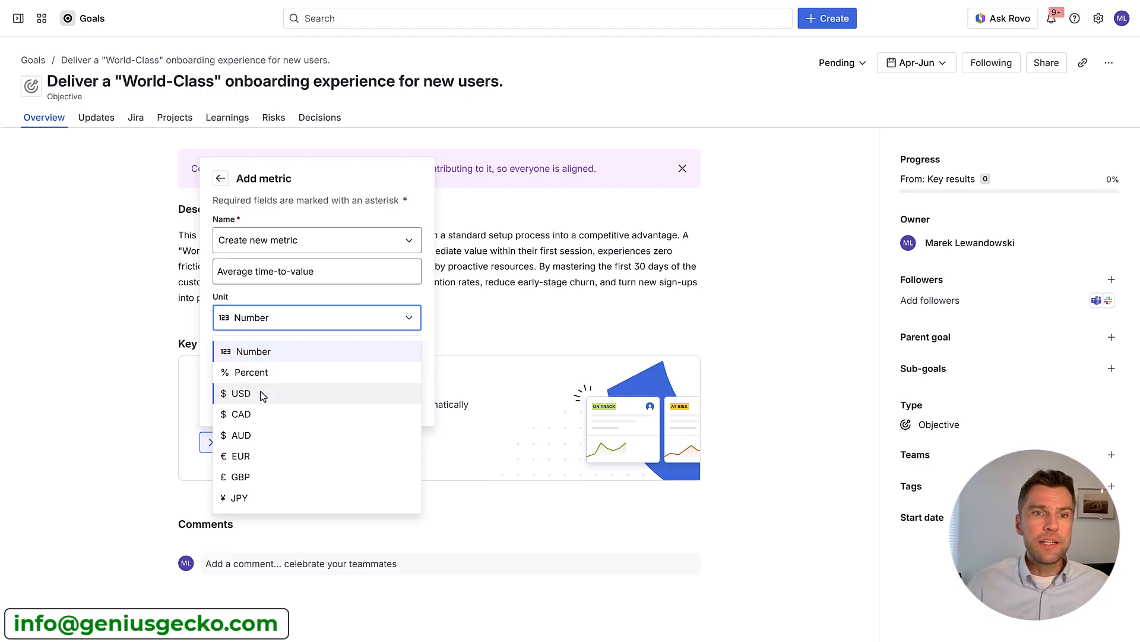
pyautogui.click(313, 294)
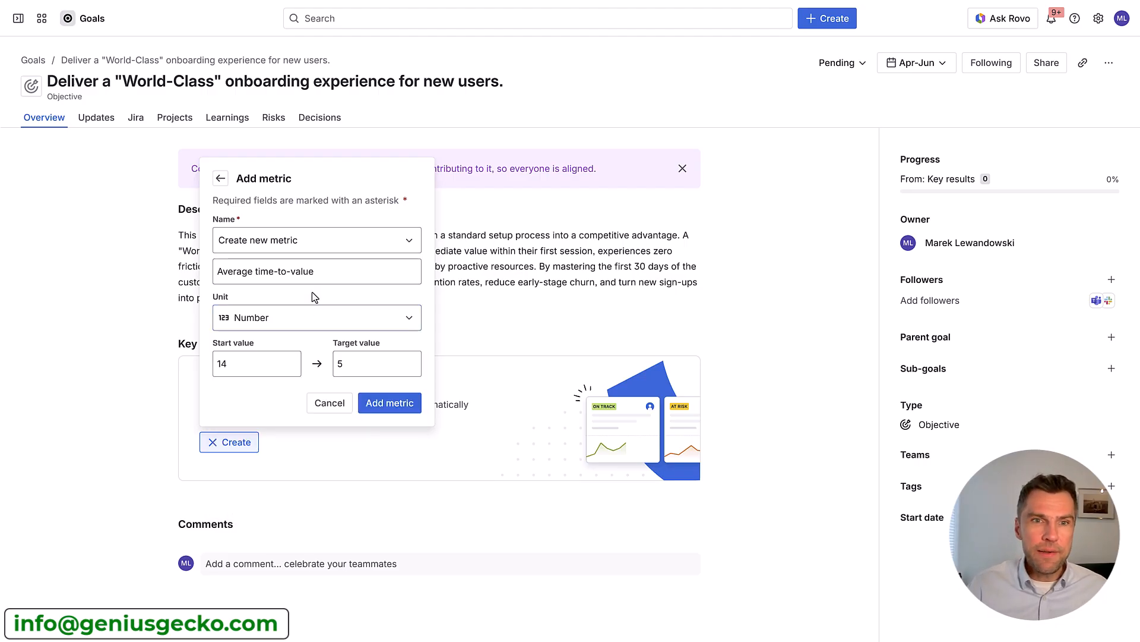
pyautogui.click(331, 271)
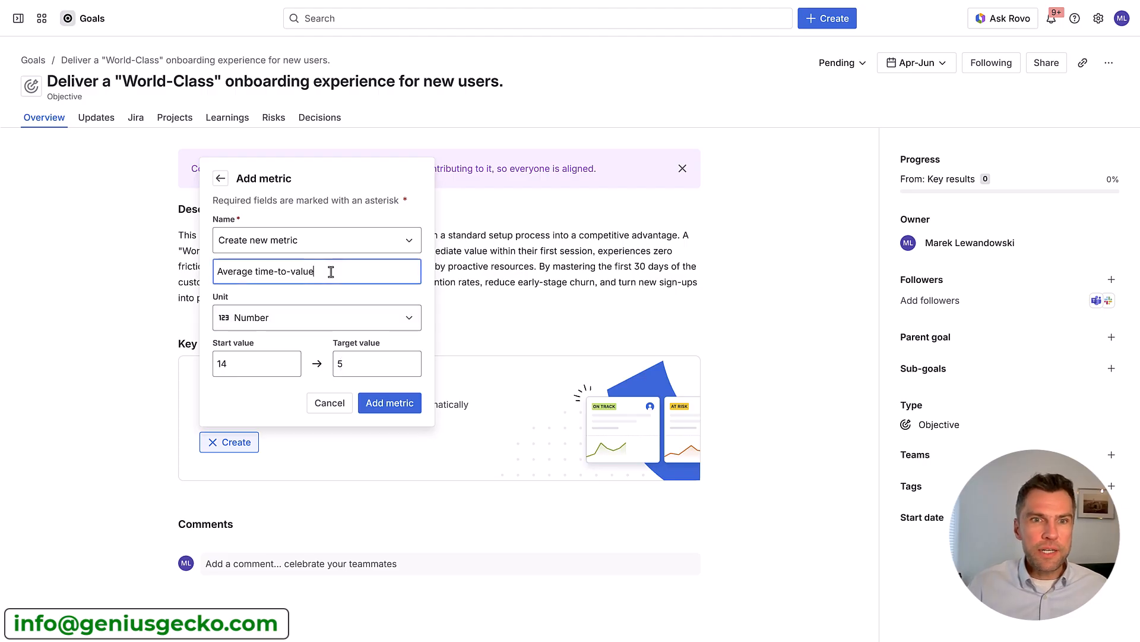
pyautogui.write('(da')
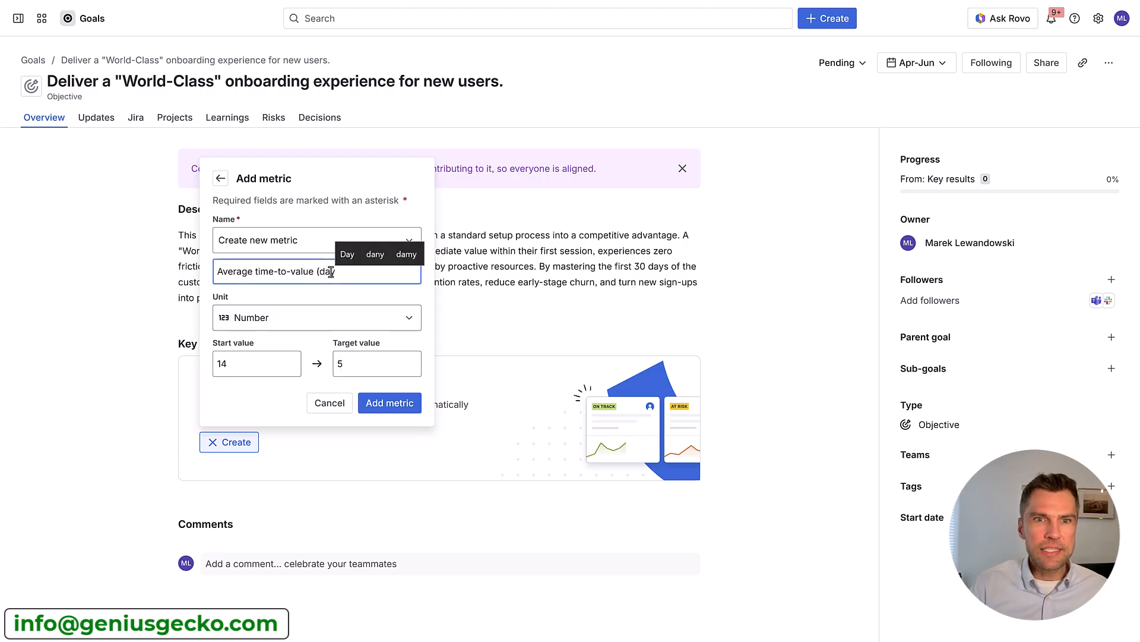
pyautogui.write('ys)')
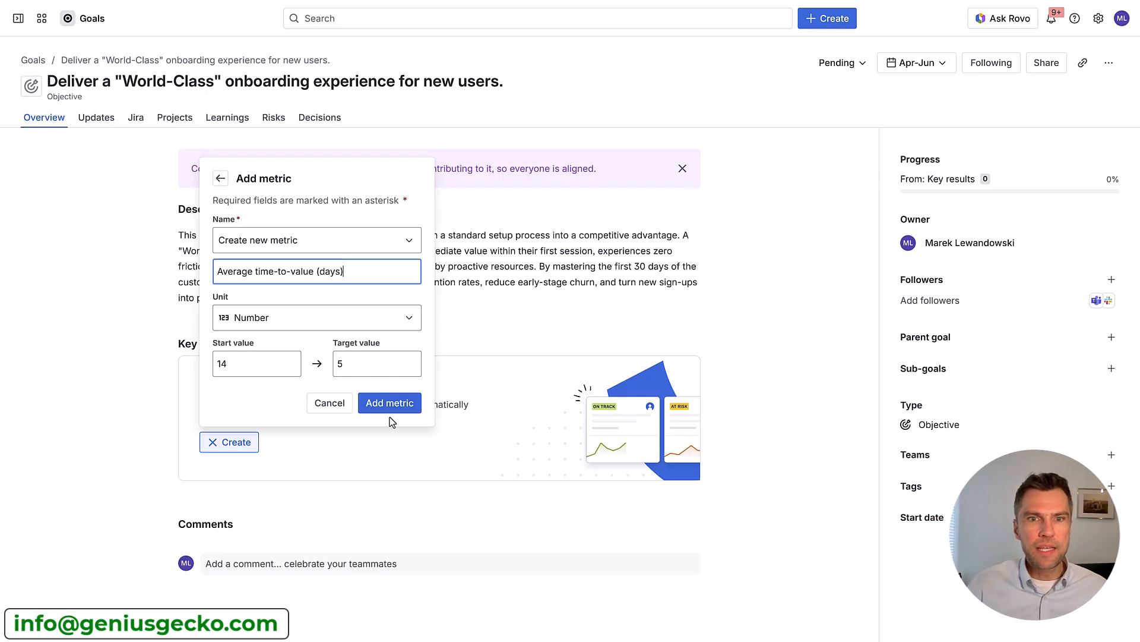
pyautogui.click(391, 407)
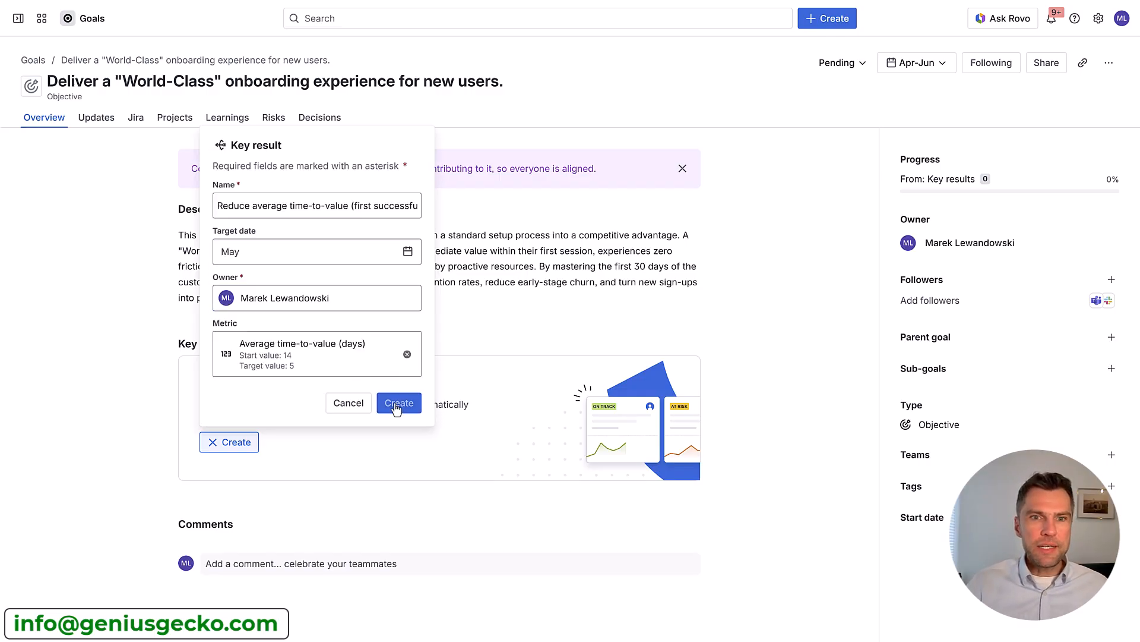
# Finish creating the time-to-value key result and open its overview to examine the metric and contributing objective
pyautogui.click(396, 406)
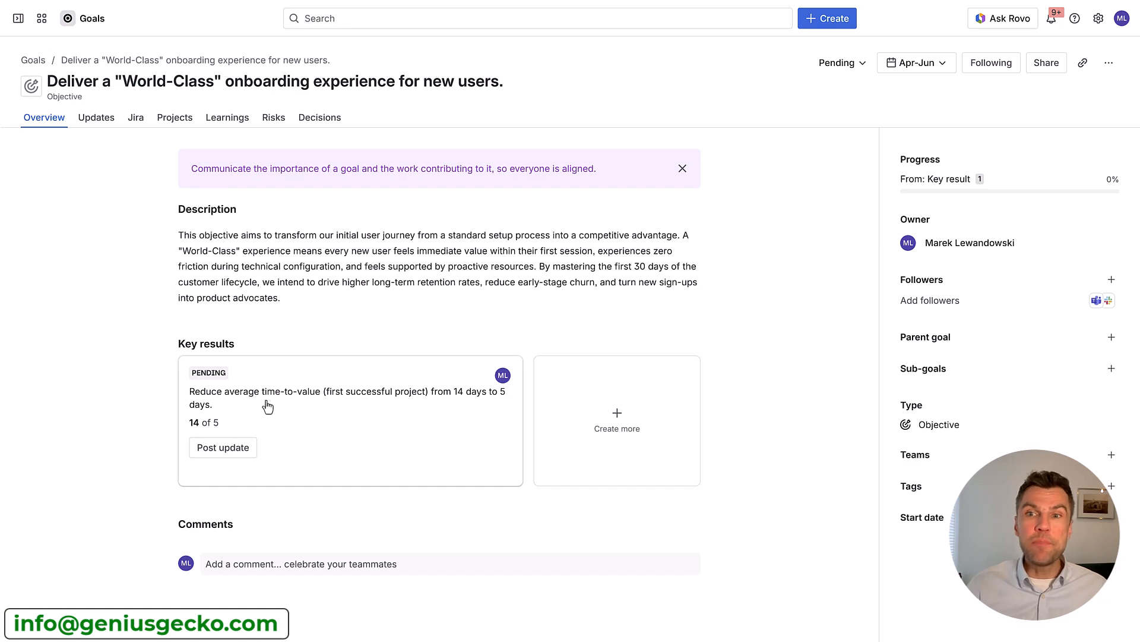
pyautogui.click(256, 383)
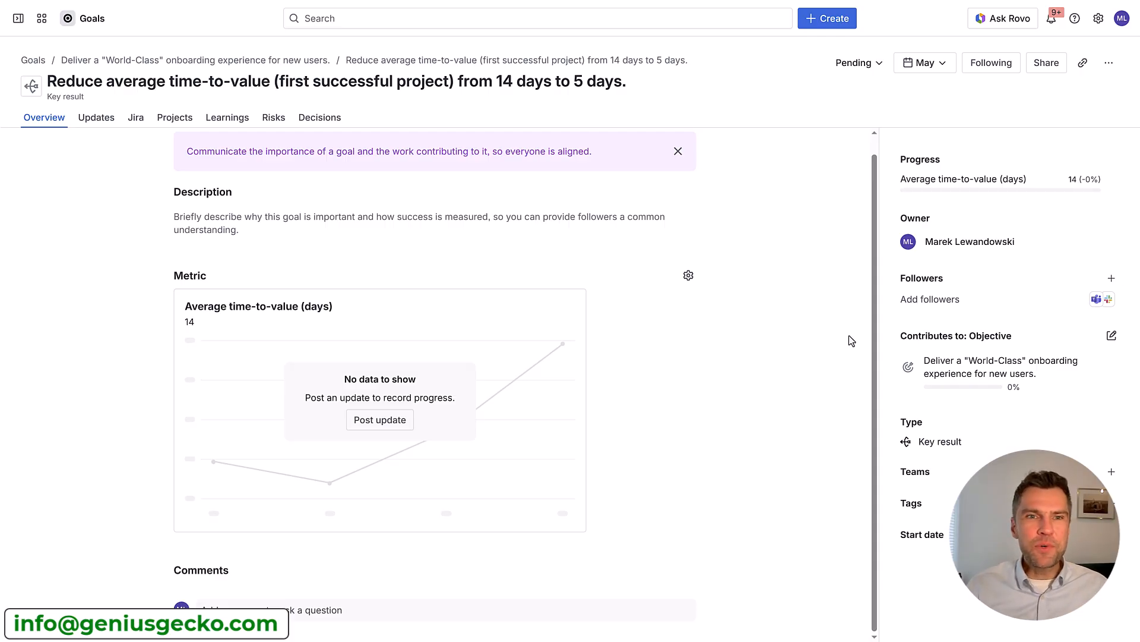
pyautogui.moveTo(598, 240)
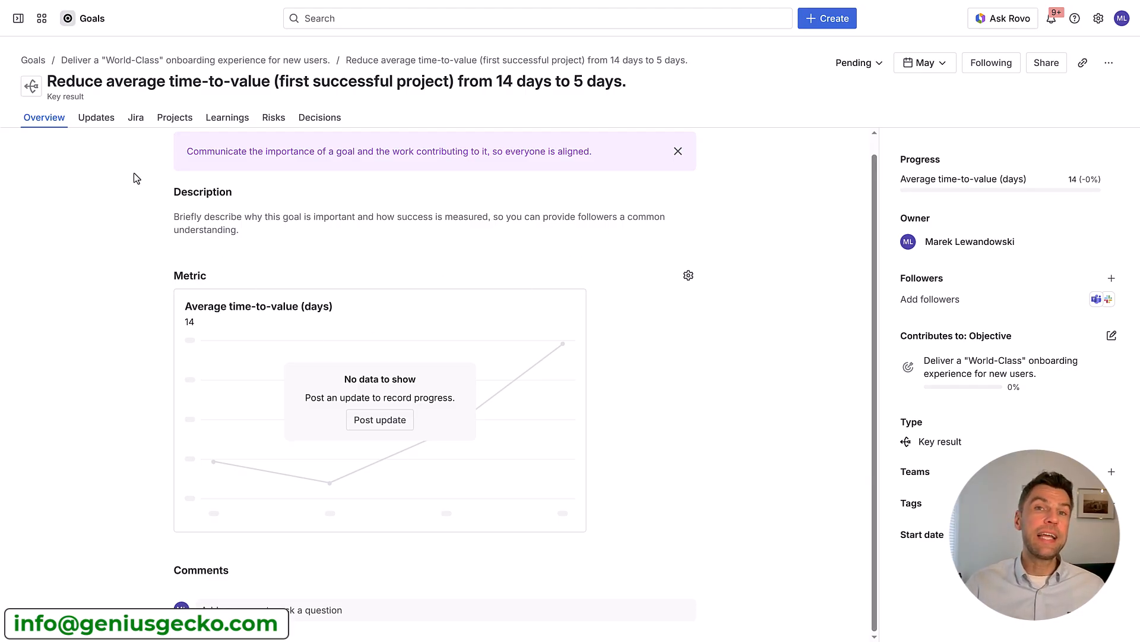
# Post a progress update on the key result reading "Great news - onboarding takes 10d" with the metric's current value set to 10
pyautogui.click(97, 119)
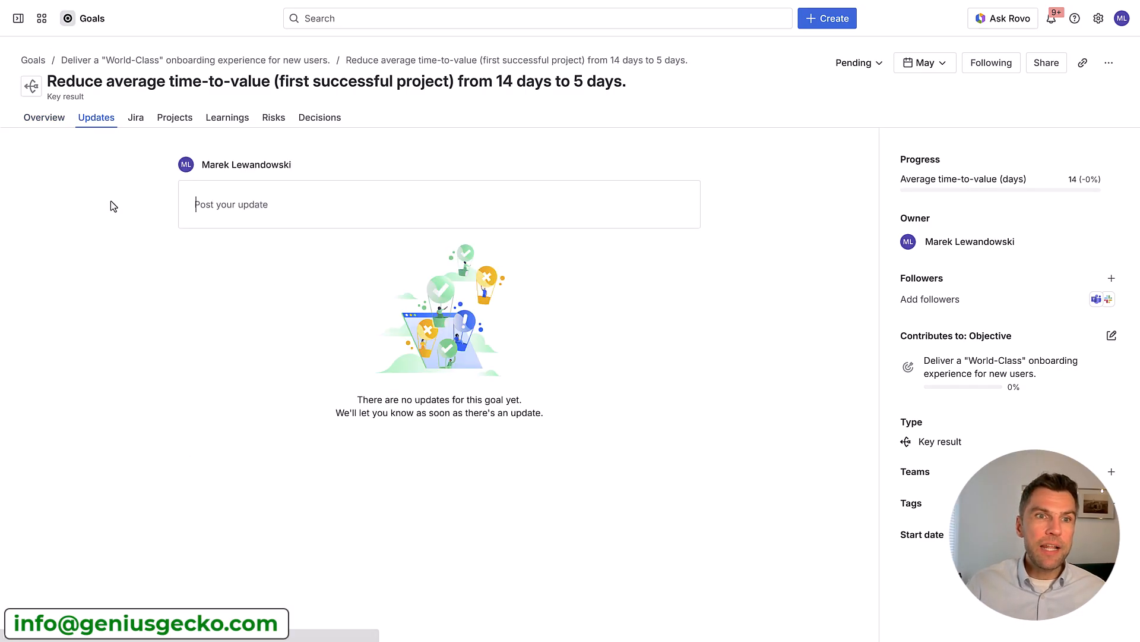
pyautogui.click(227, 206)
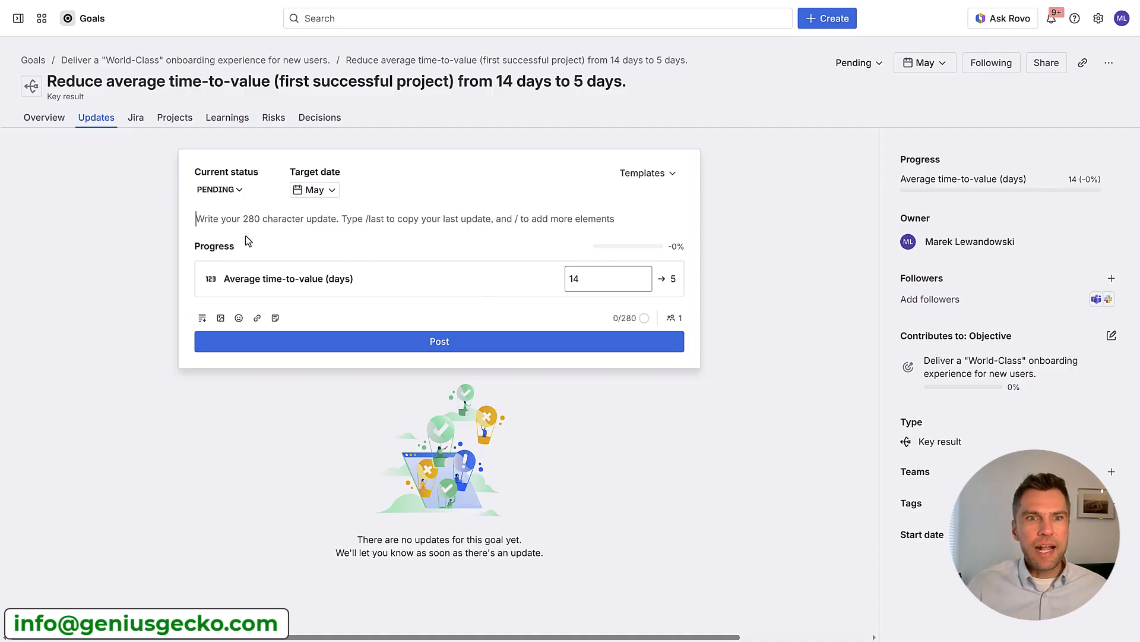
pyautogui.write('G')
pyautogui.press('BackSpace')
pyautogui.write('Gtr54 news - on')
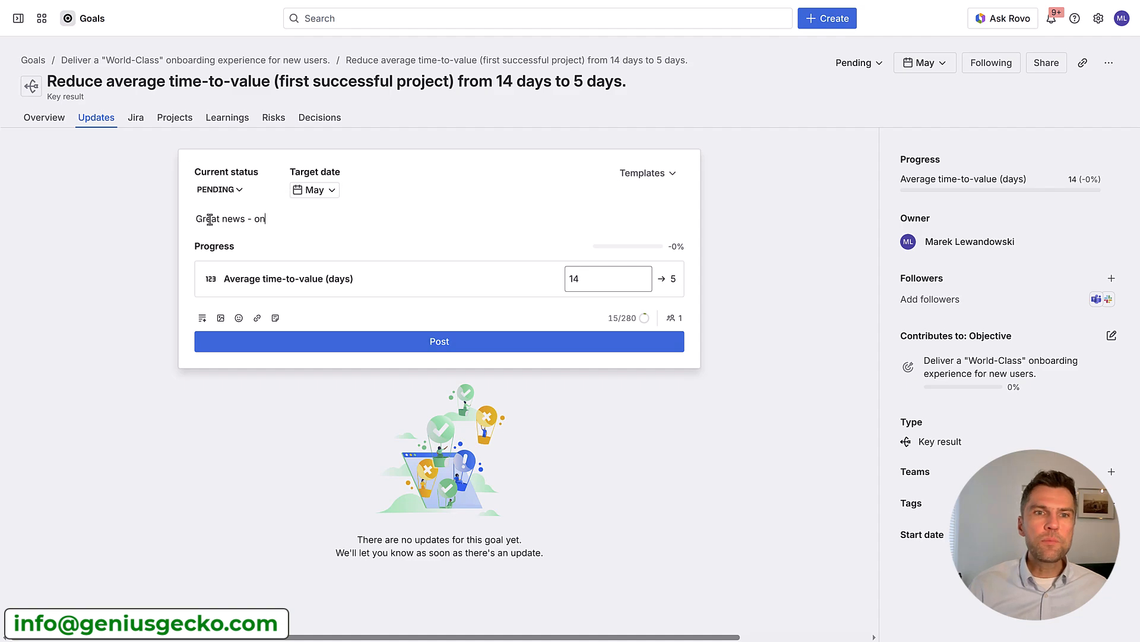
pyautogui.write('boarding takes 10d')
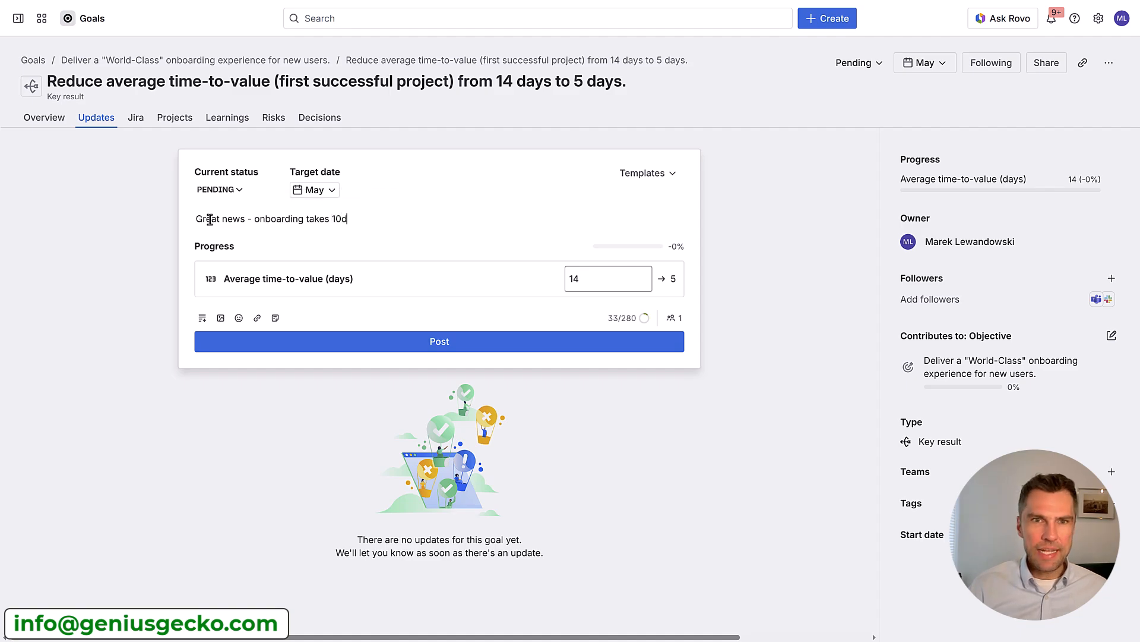
pyautogui.click(588, 281)
pyautogui.moveTo(588, 281); pyautogui.dragTo(562, 283)
pyautogui.write('10')
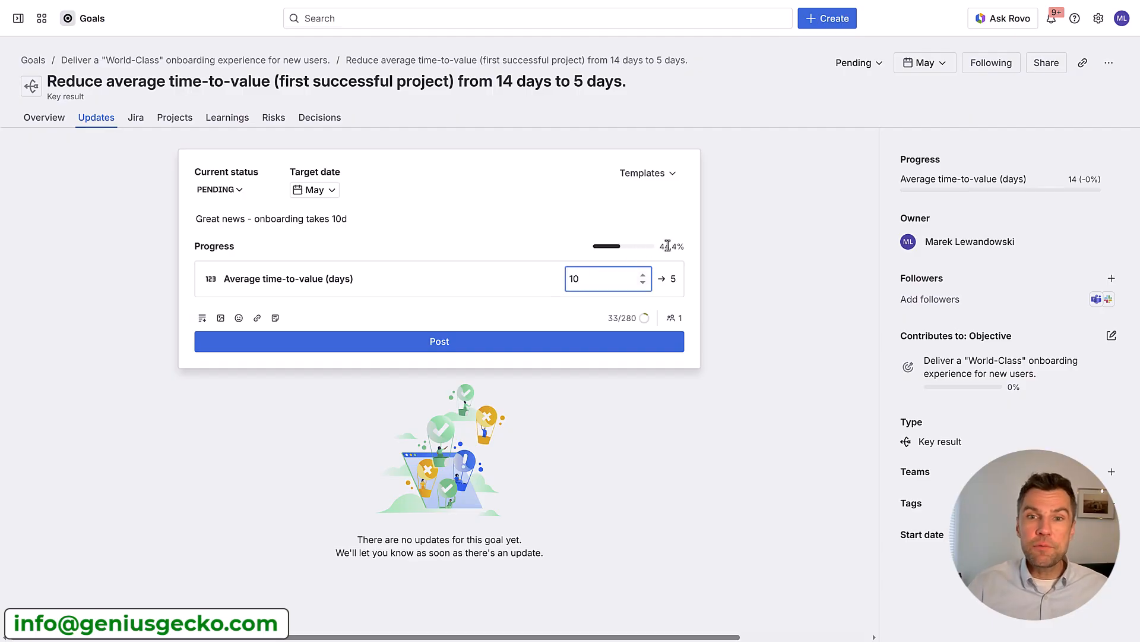
pyautogui.click(454, 343)
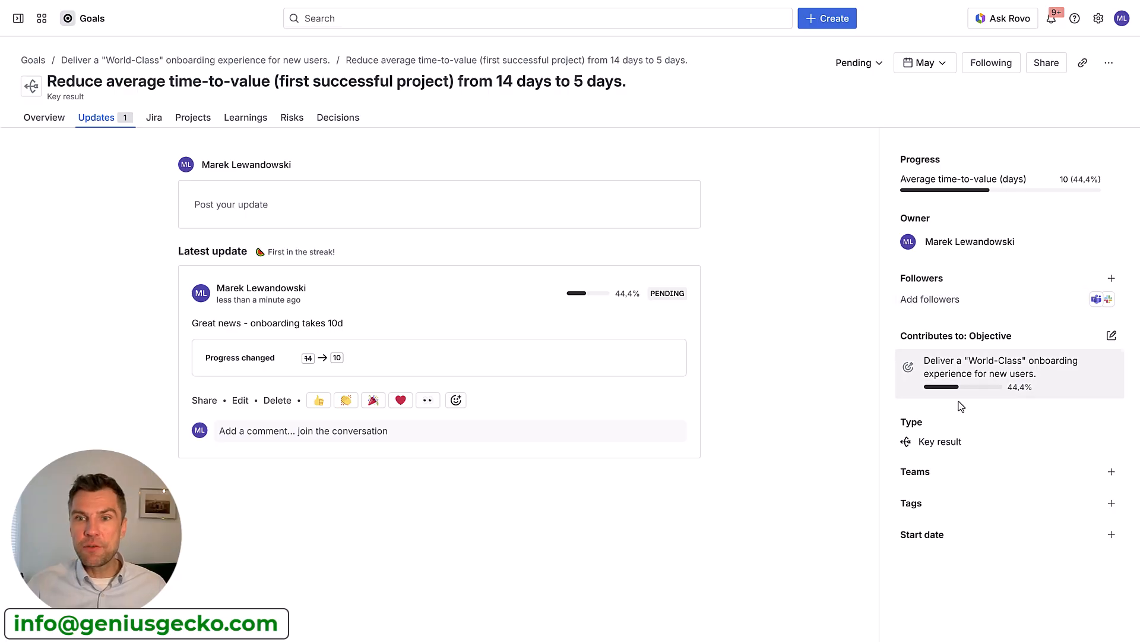
# Assign the Mercury team to the key result and set its start date to 1 April 2026
pyautogui.click(947, 469)
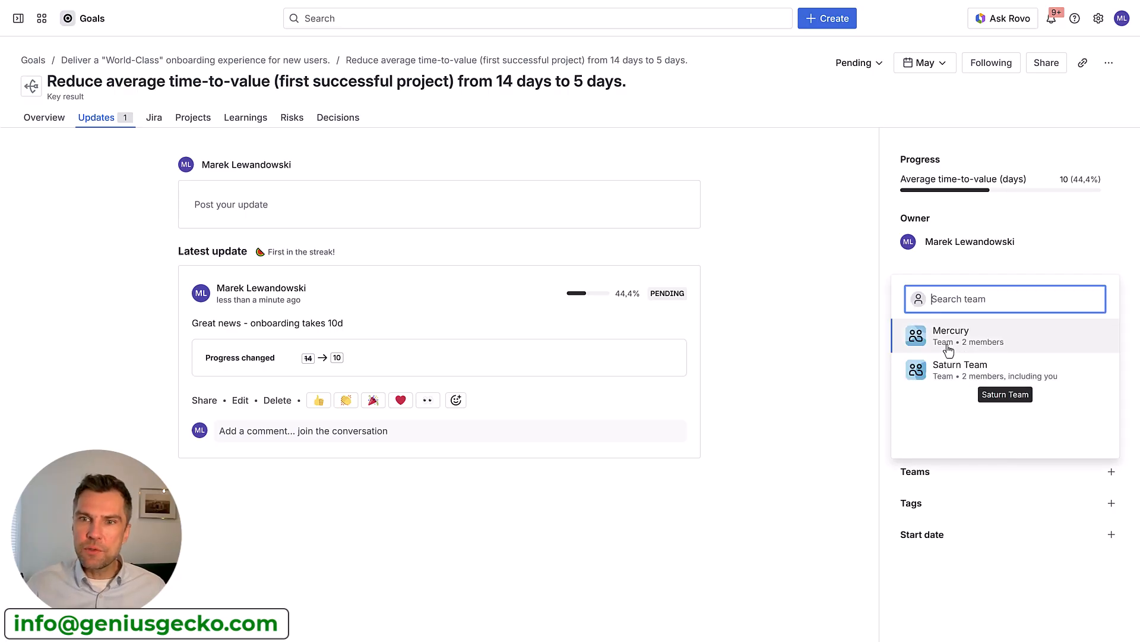
pyautogui.click(949, 337)
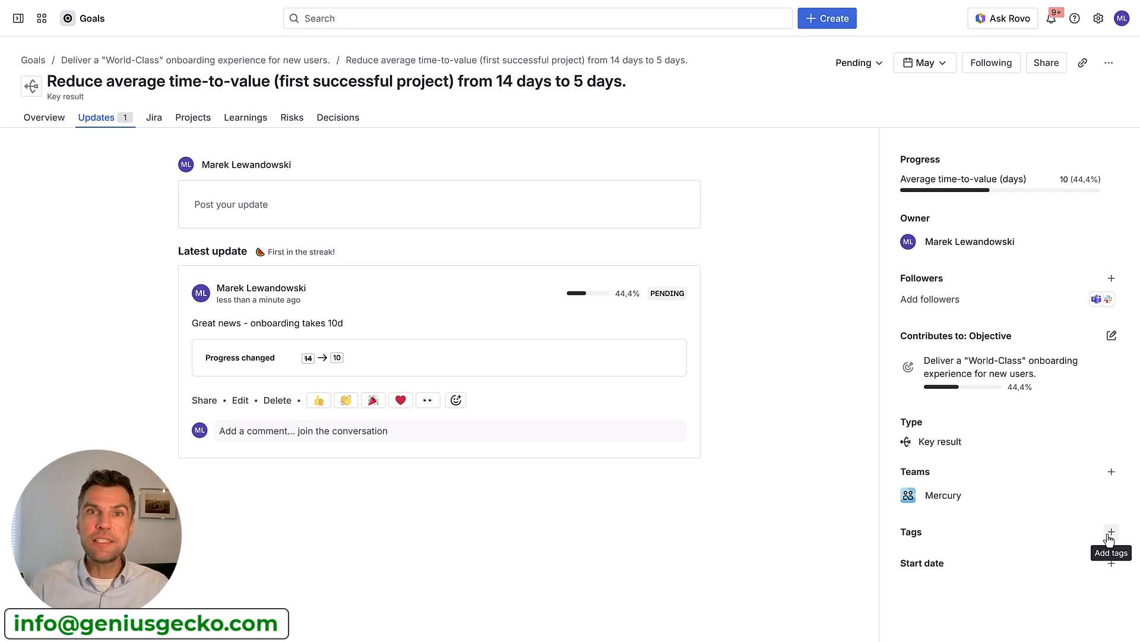
pyautogui.click(1111, 563)
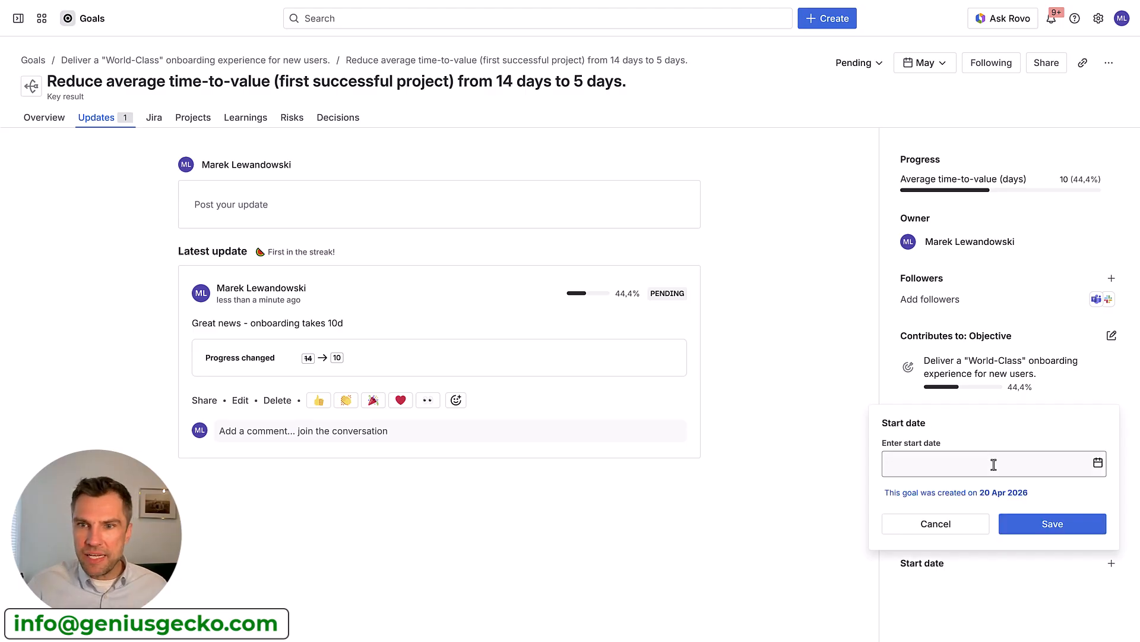
pyautogui.click(994, 463)
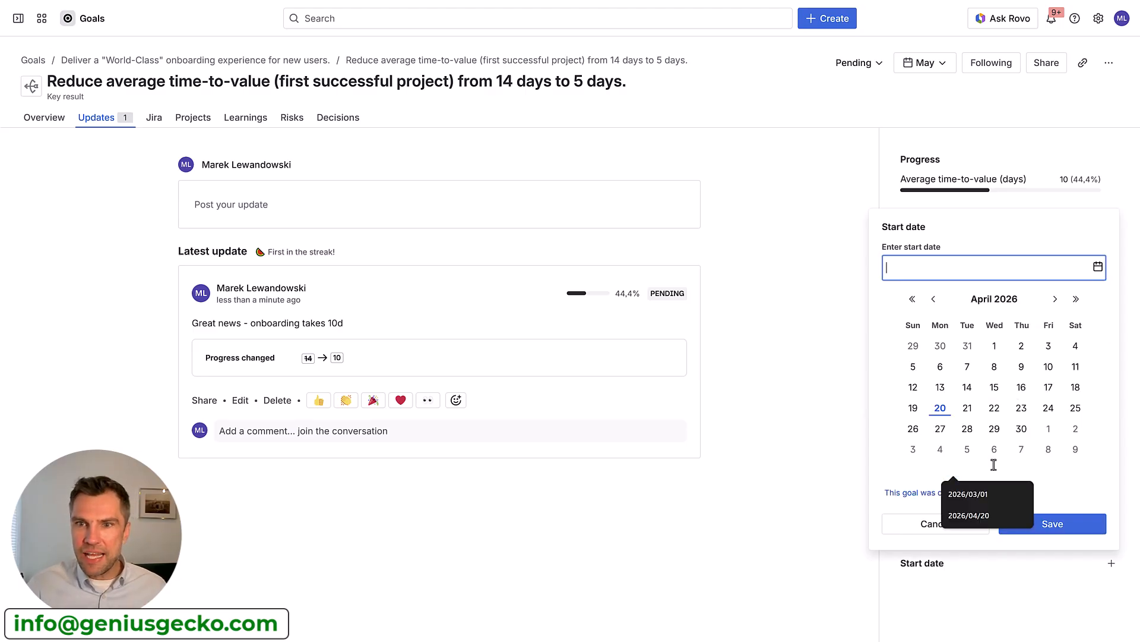
pyautogui.click(992, 346)
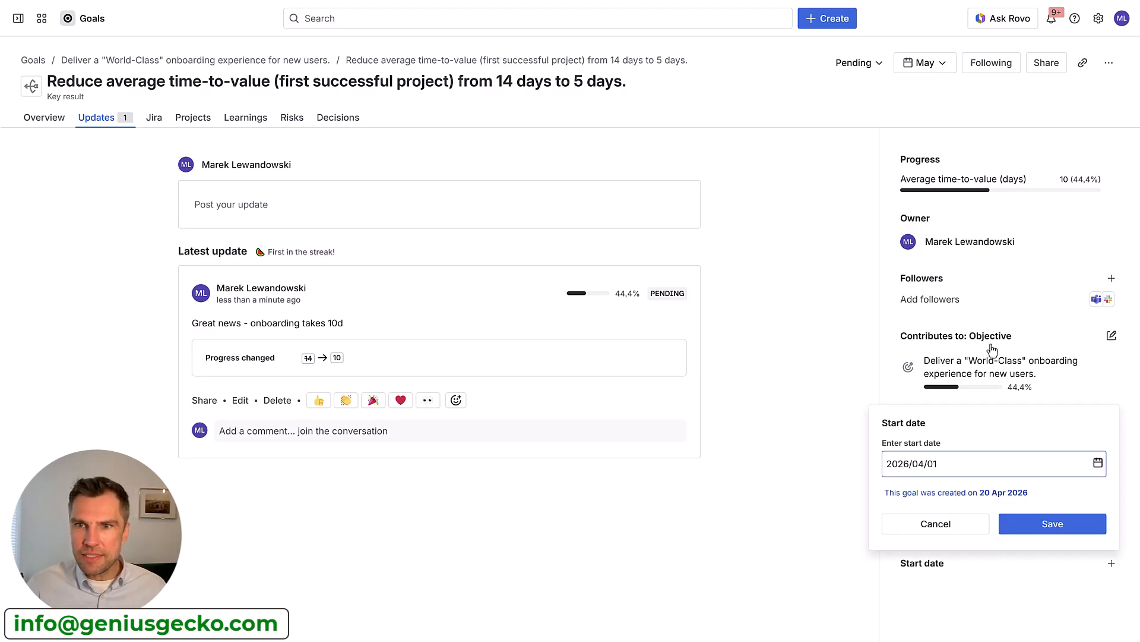
pyautogui.click(1041, 522)
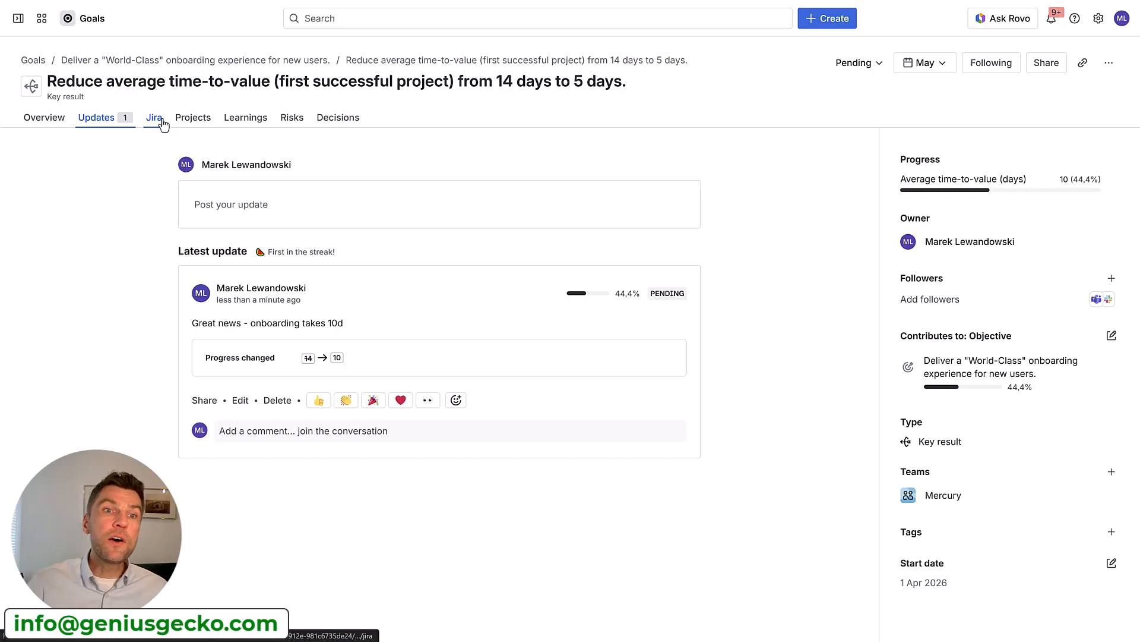
pyautogui.click(159, 120)
pyautogui.click(338, 242)
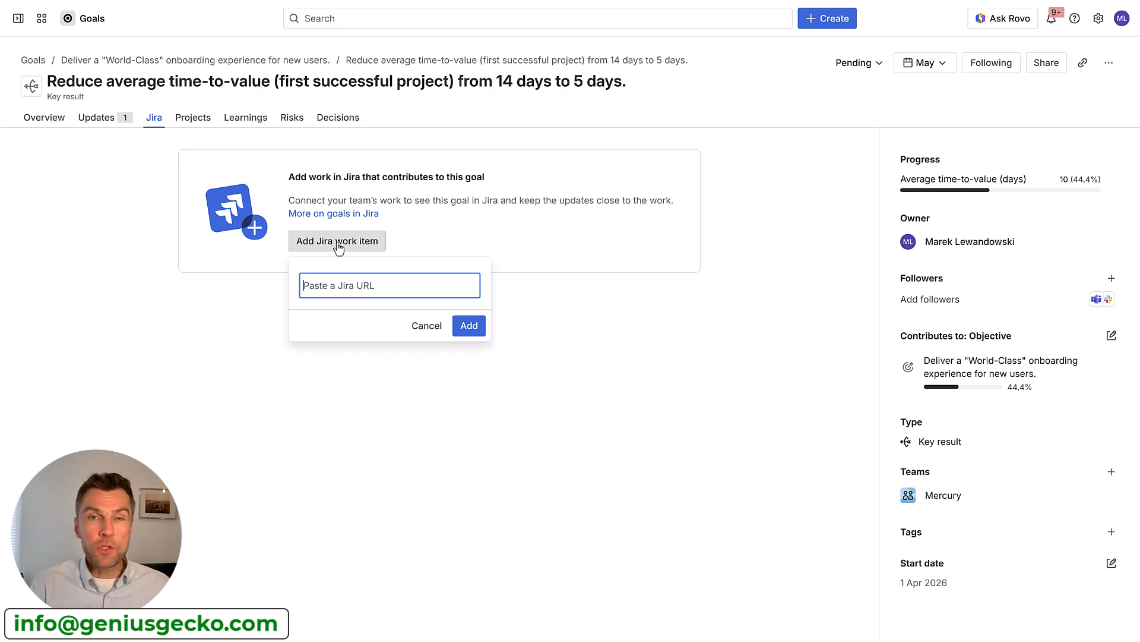
pyautogui.write('https://geniusgeckorovo.atlassian.net/browse/MR-6')
pyautogui.click(469, 326)
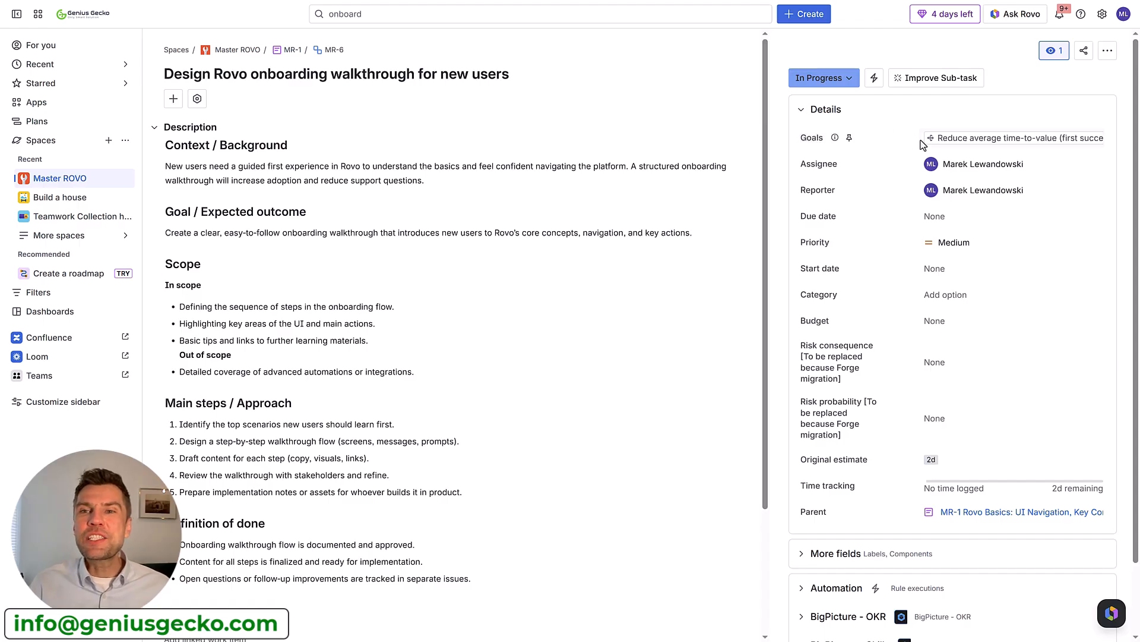
pyautogui.moveTo(1023, 145)
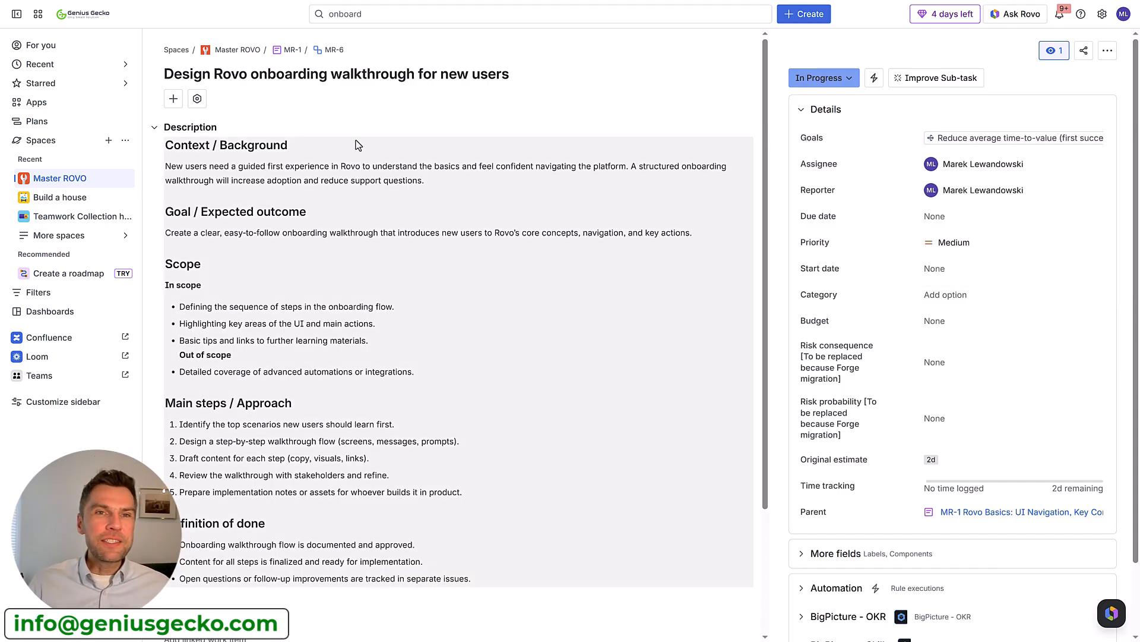
pyautogui.press('Escape')
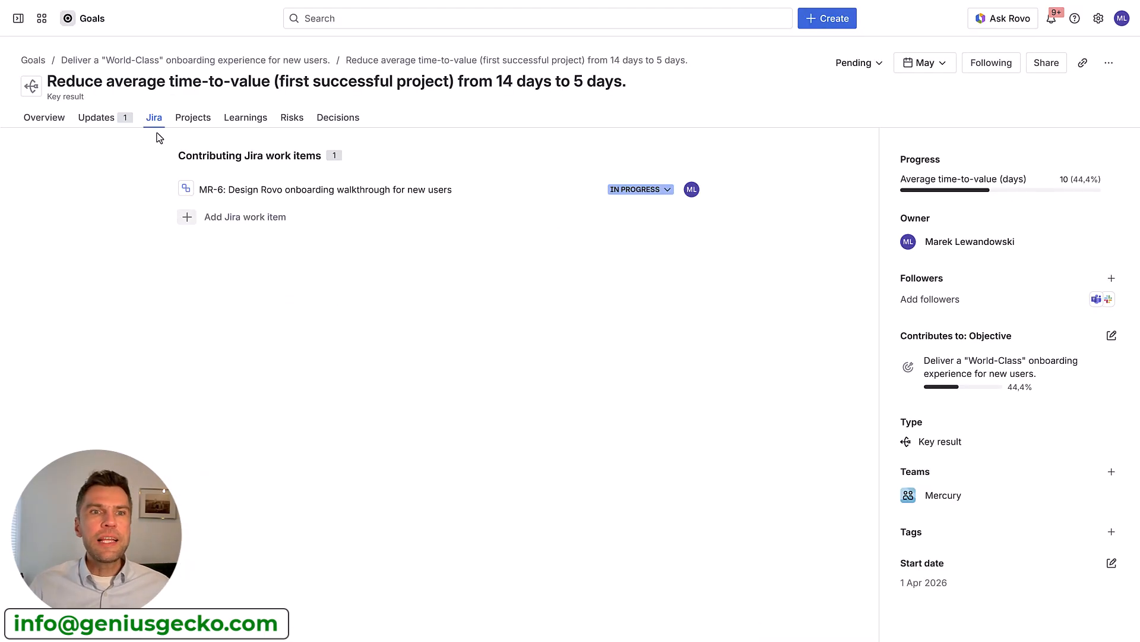
# Look through the key result's learnings, risks and decisions
pyautogui.click(239, 122)
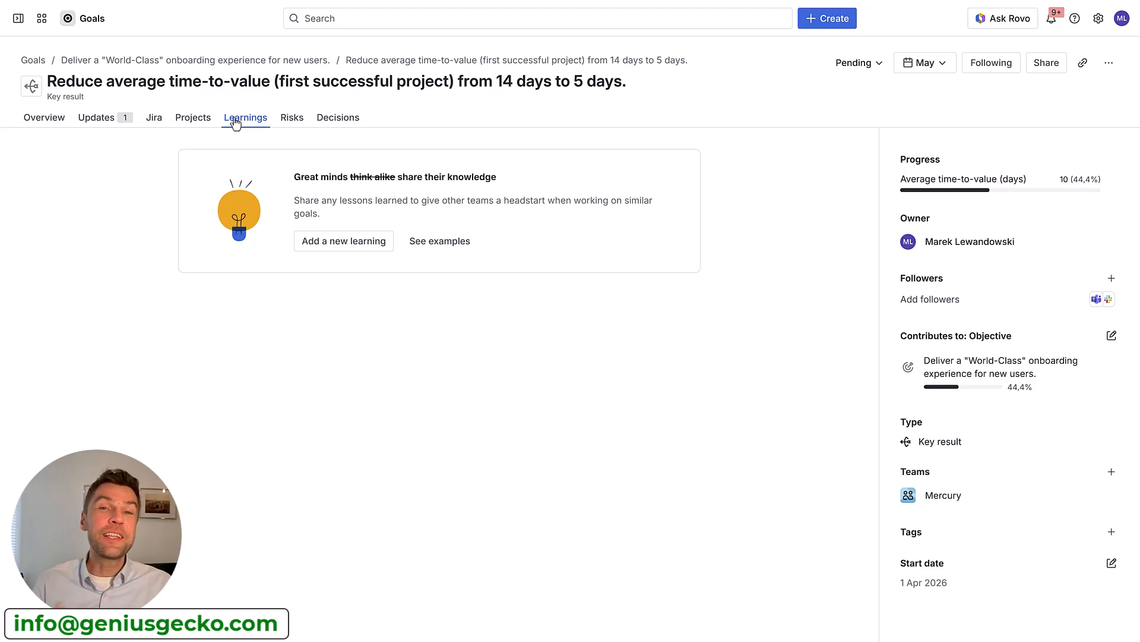
pyautogui.click(287, 123)
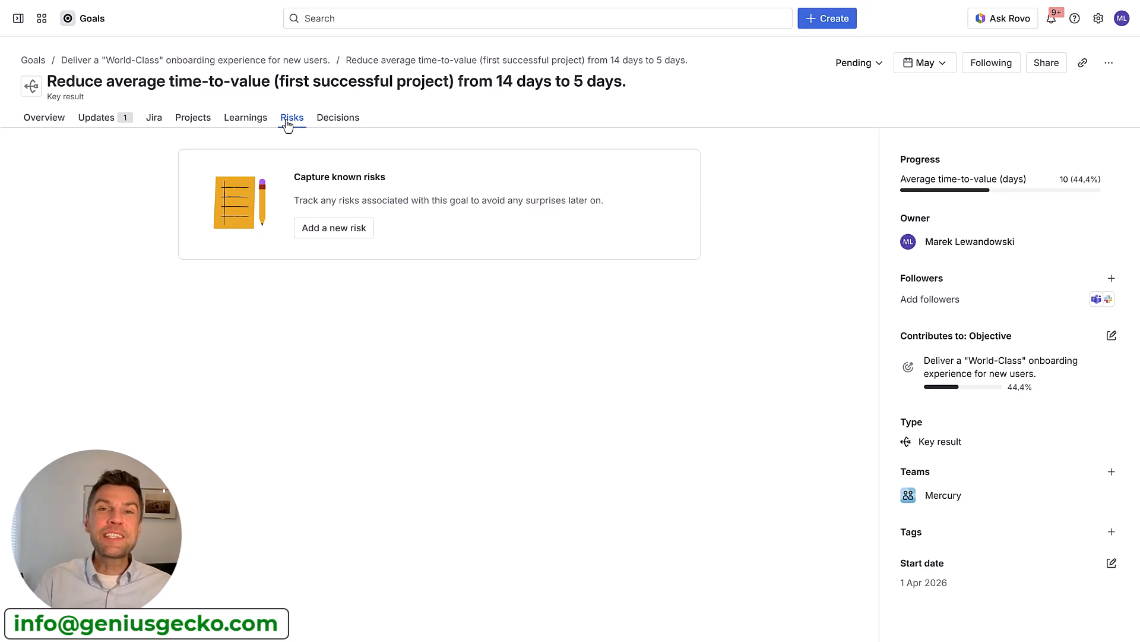
pyautogui.click(336, 124)
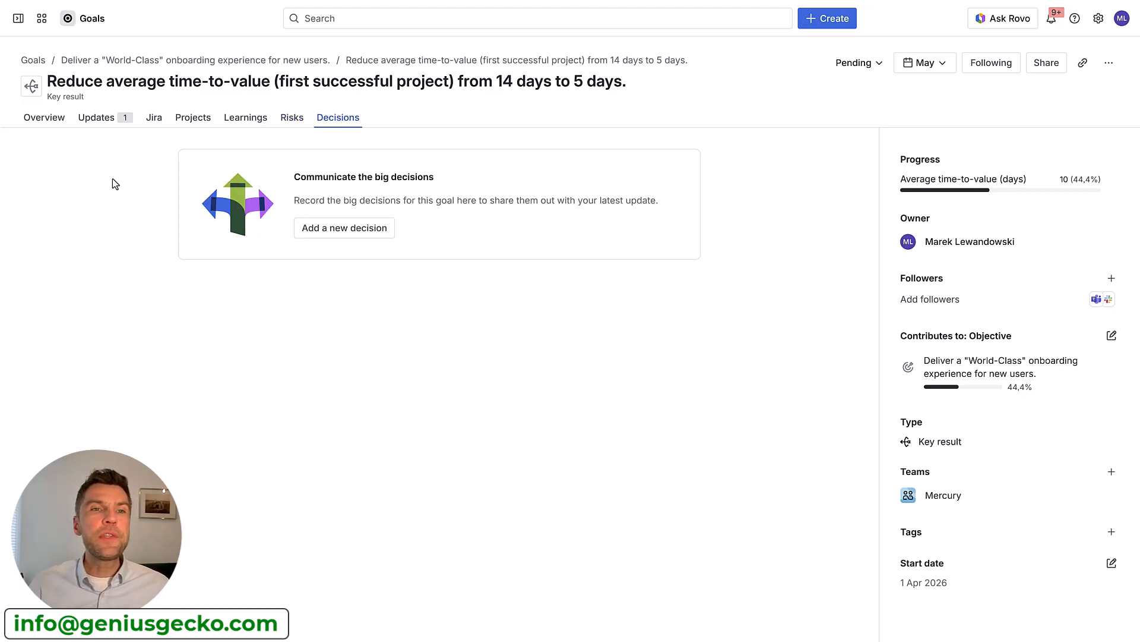
# Return to the list of all goals and expand the "World-Class" onboarding objective to check its key result's status and progress
pyautogui.click(33, 60)
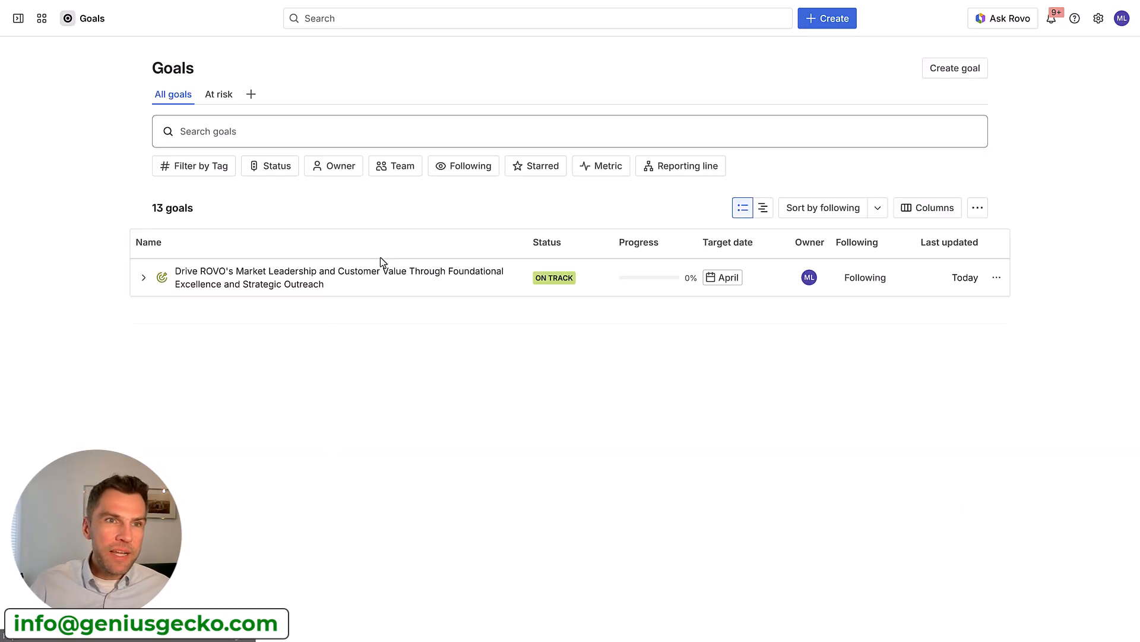
pyautogui.click(143, 310)
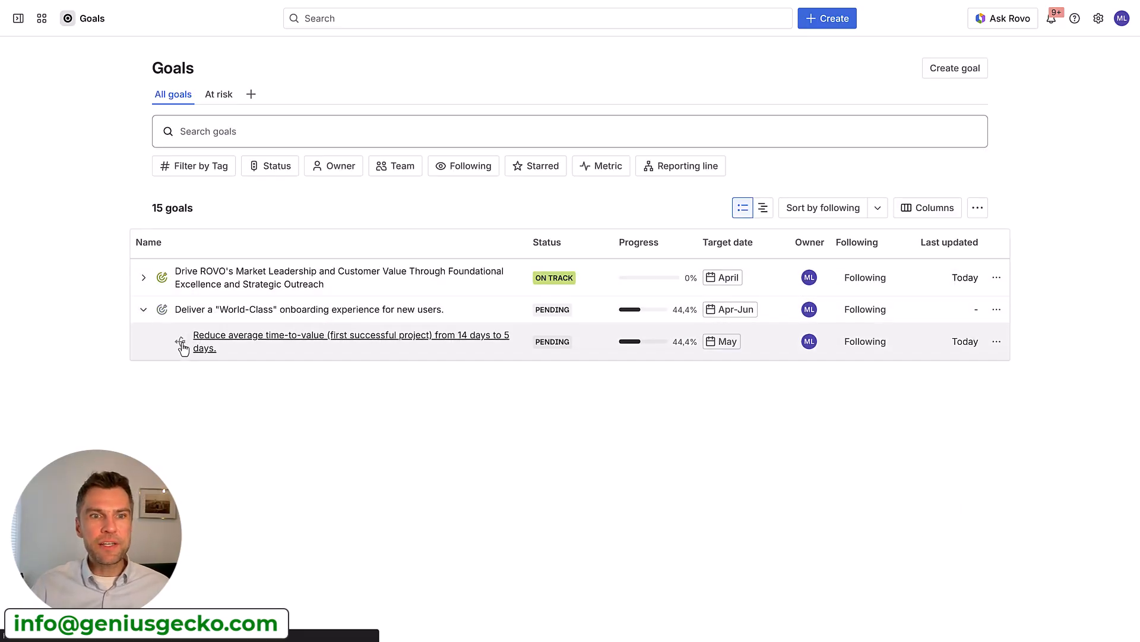
pyautogui.moveTo(181, 340)
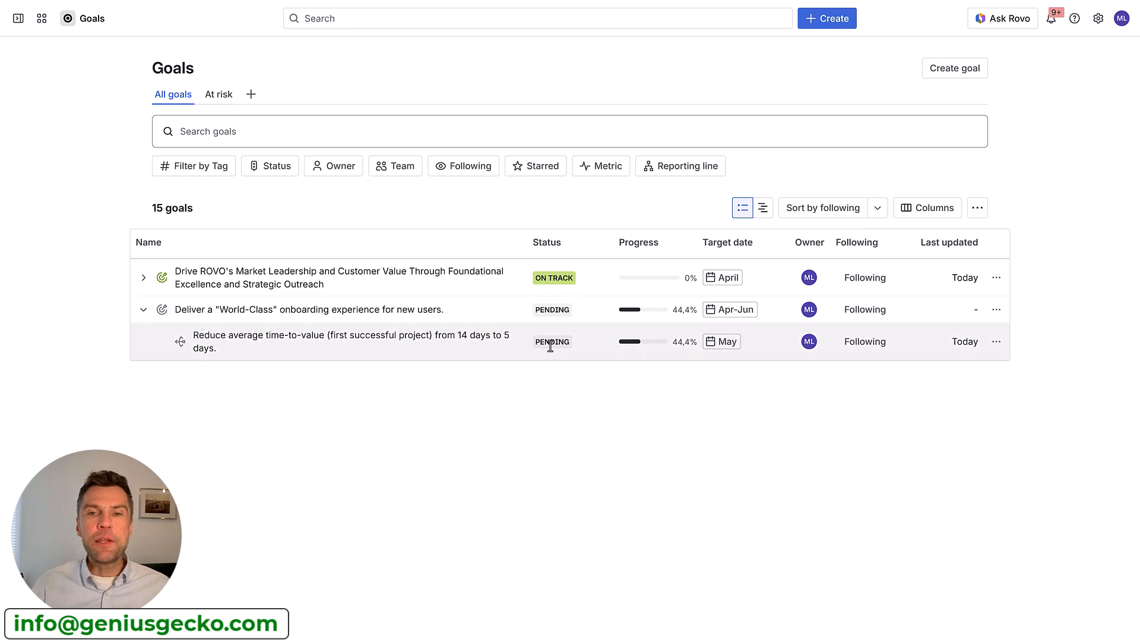
pyautogui.moveTo(483, 357)
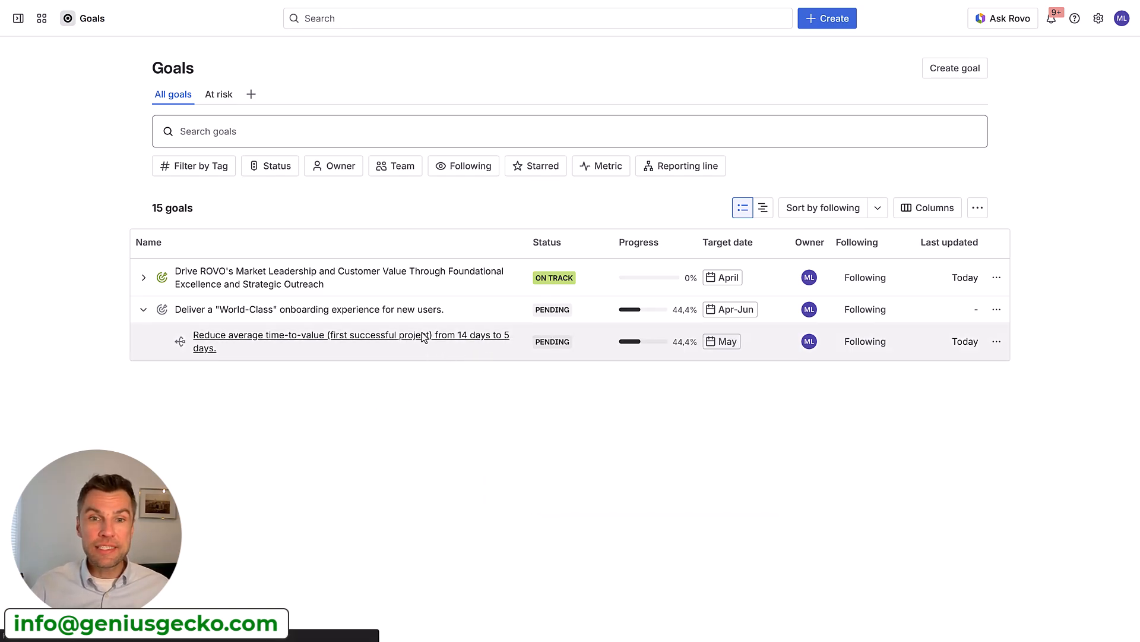
# Post another update on the time-to-value key result with the status On track and the text "We are on track!"
pyautogui.click(497, 336)
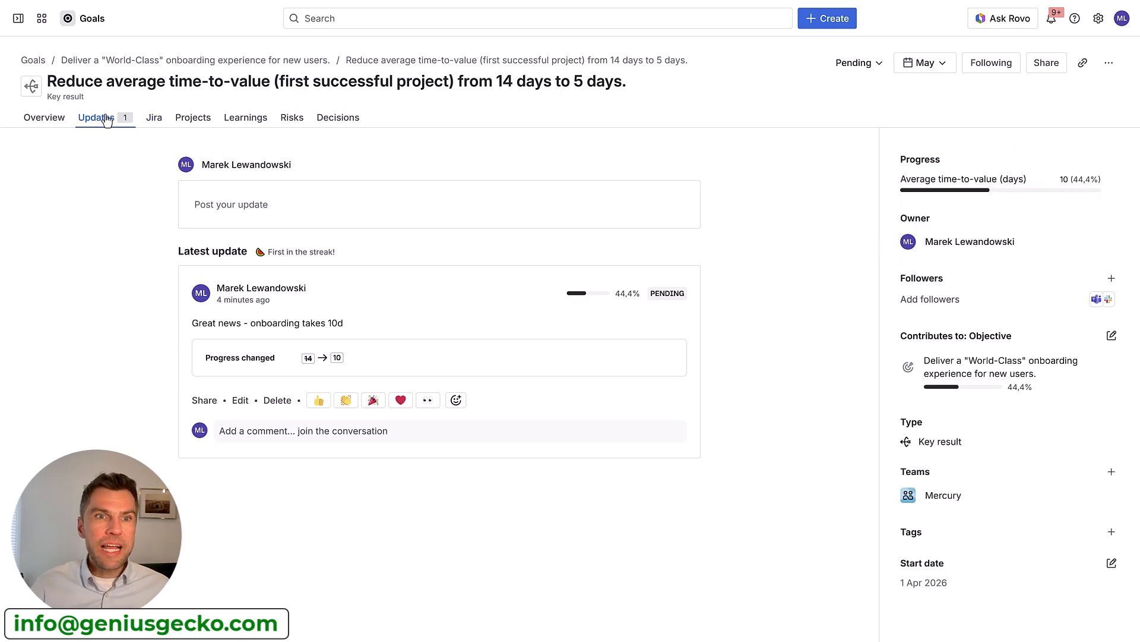
pyautogui.click(234, 202)
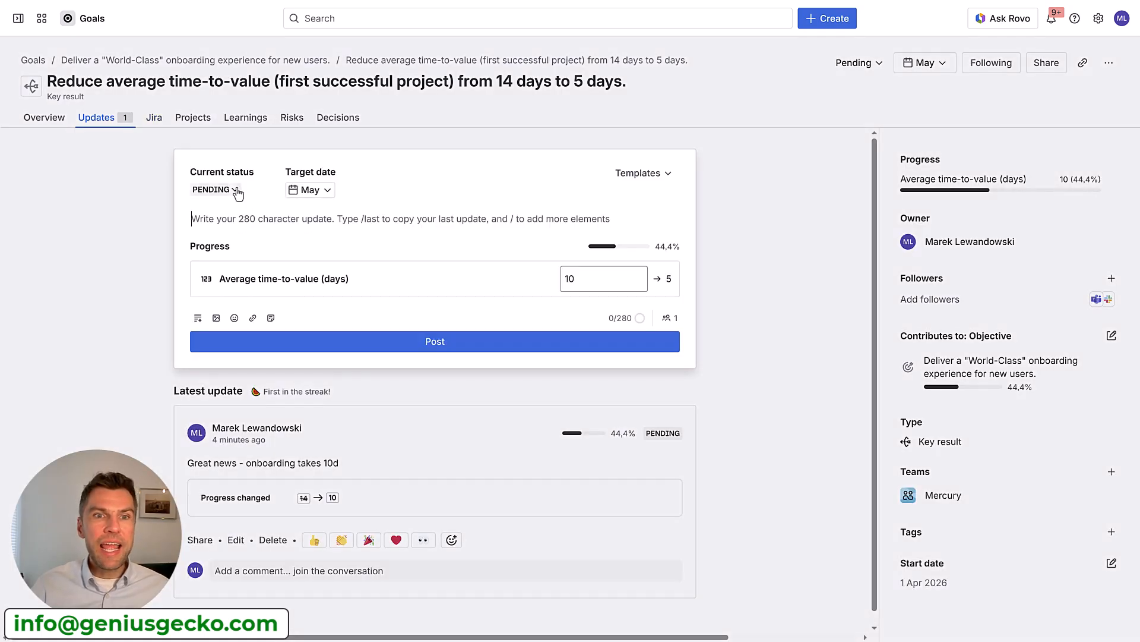
pyautogui.click(235, 190)
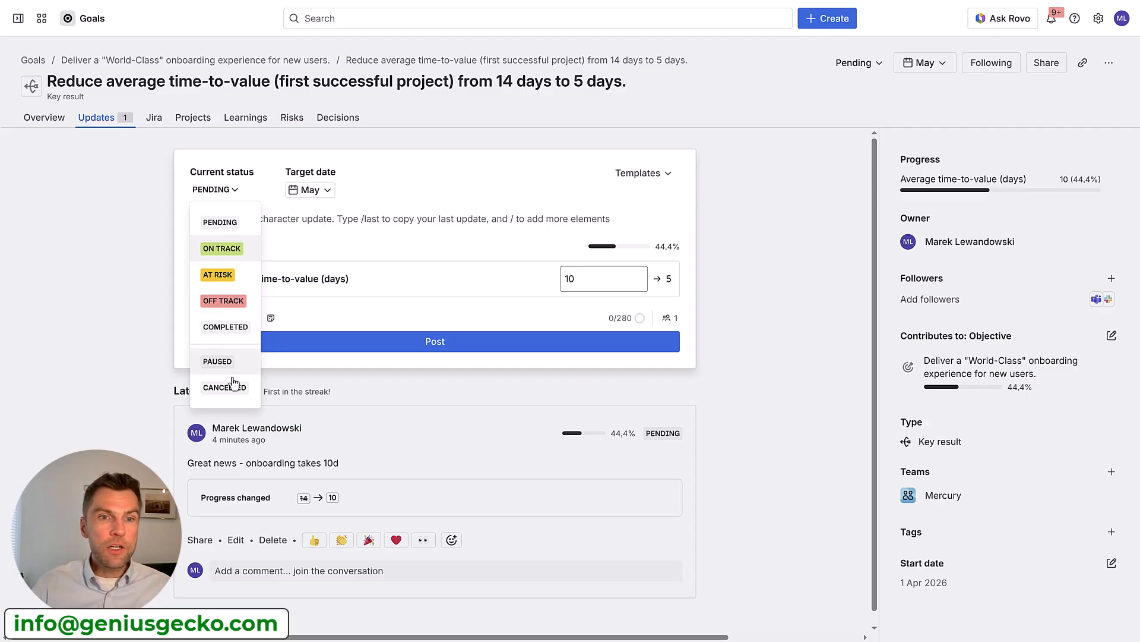
pyautogui.click(220, 252)
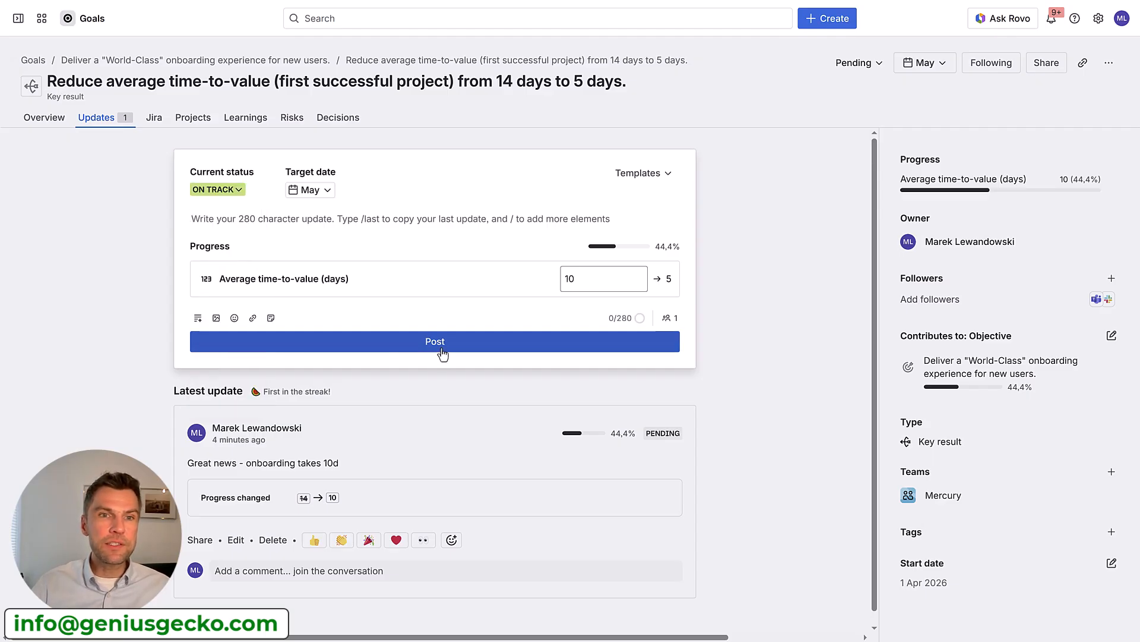
pyautogui.click(253, 219)
pyautogui.write('W')
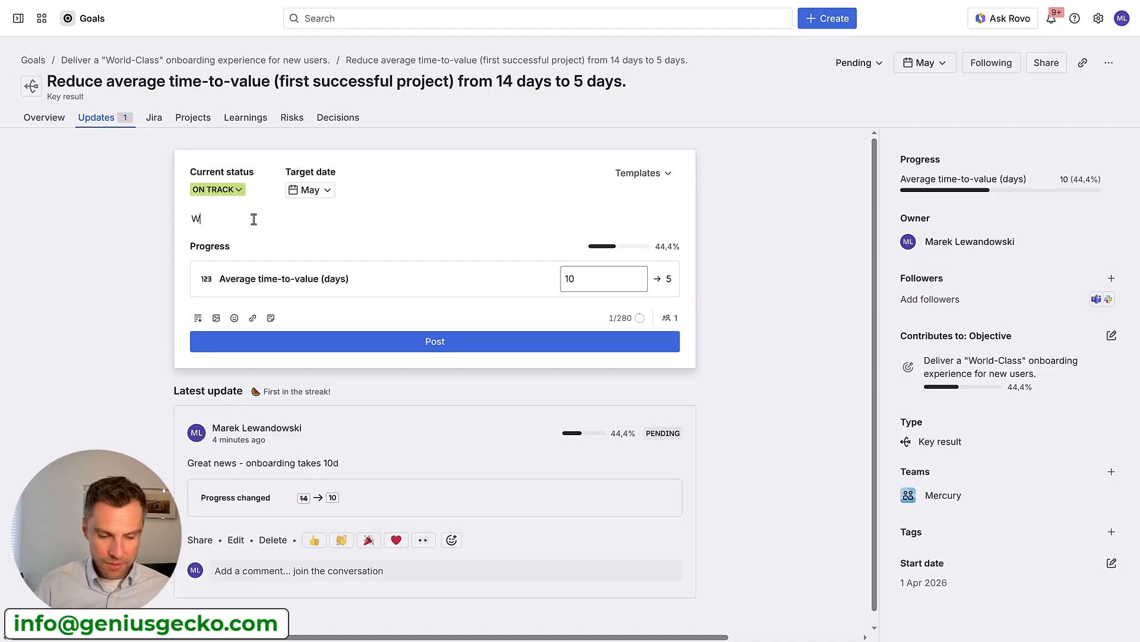
pyautogui.write('e are on track!')
pyautogui.click(434, 346)
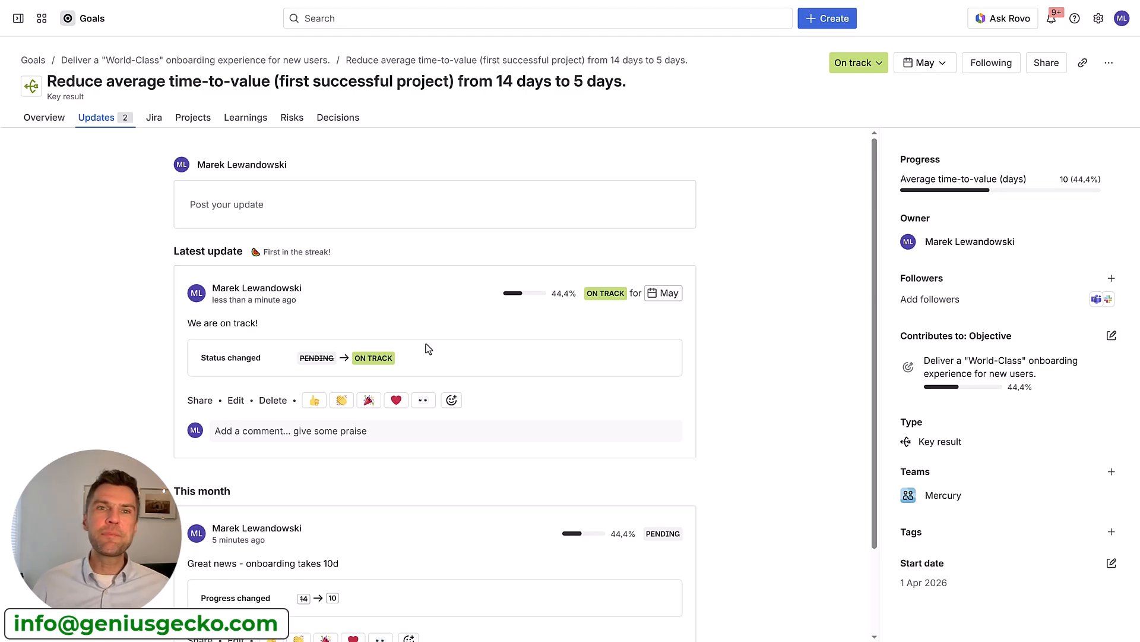
# Compare the statuses of the onboarding objective and its key result in the goals list, and open the objective
pyautogui.click(33, 60)
pyautogui.click(144, 312)
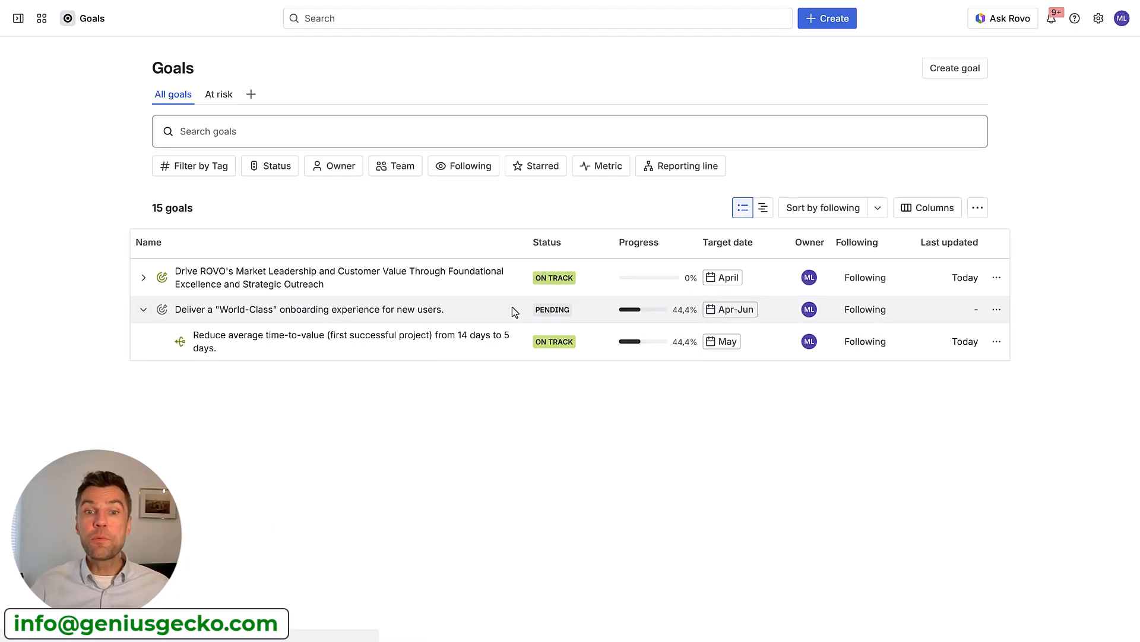
pyautogui.rightClick(508, 309)
pyautogui.press('Escape')
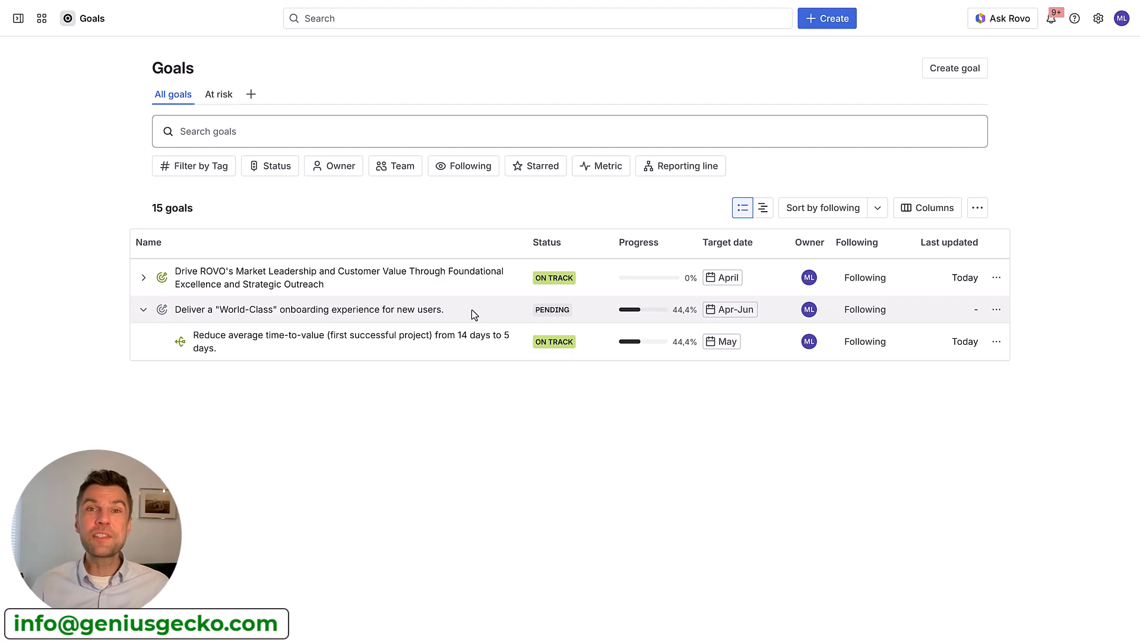
pyautogui.click(216, 309)
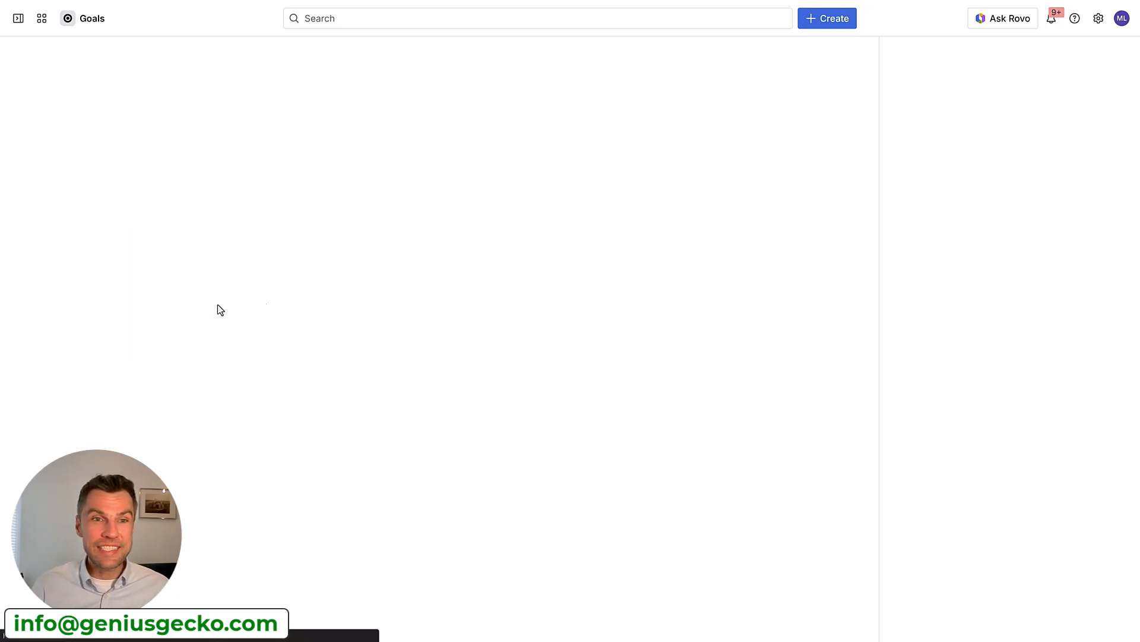
# Post an update on the onboarding objective with the status On track, target date May and the text "Well done!"
pyautogui.click(255, 204)
pyautogui.write('Well done!')
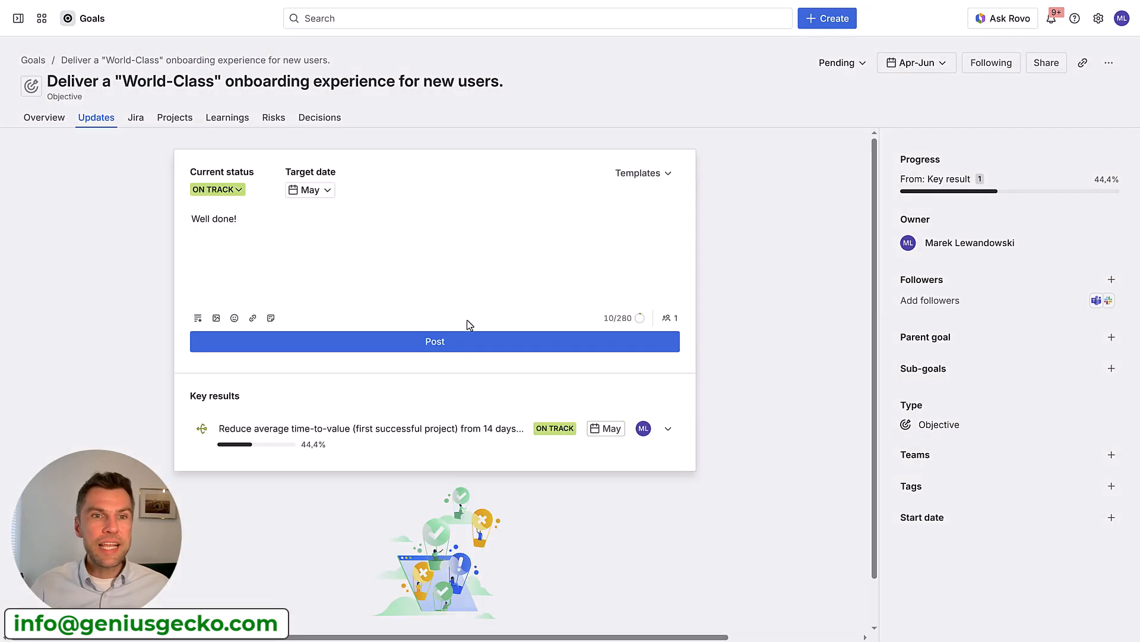
pyautogui.click(430, 340)
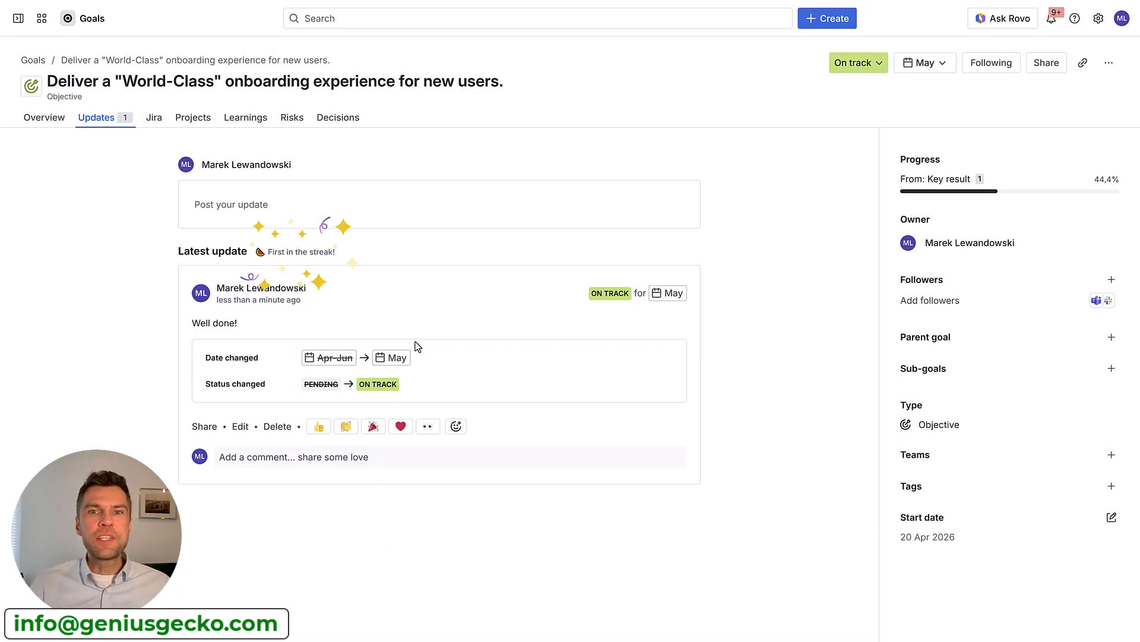
# Return to the list of all goals and expand the onboarding and ROVO objectives to compare the statuses and progress of their sub-goals
pyautogui.click(34, 60)
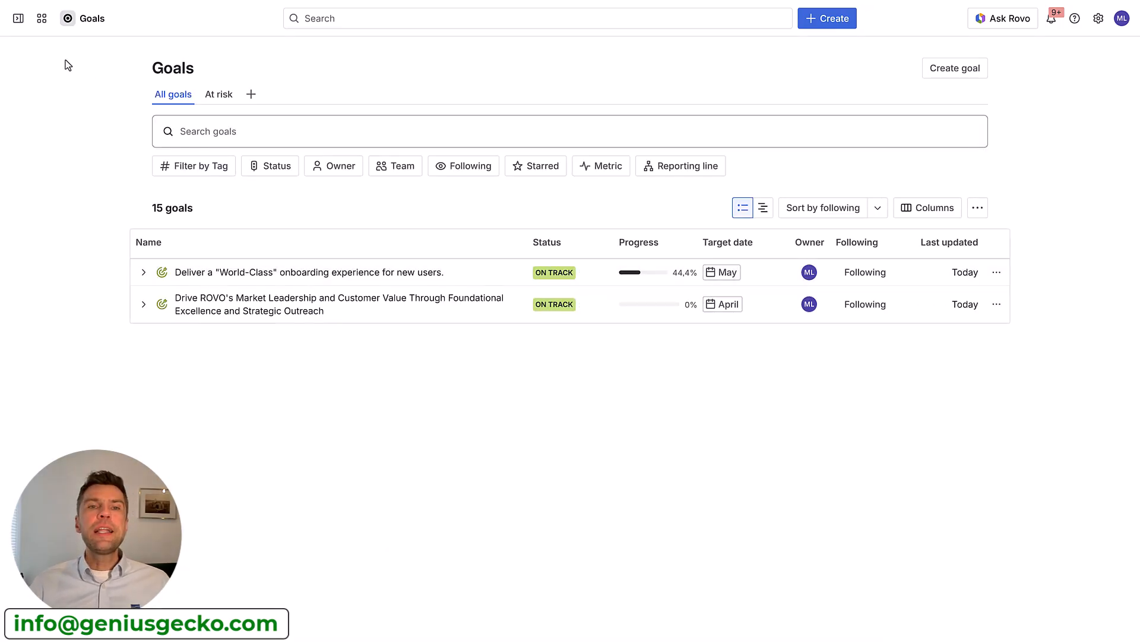
pyautogui.click(144, 272)
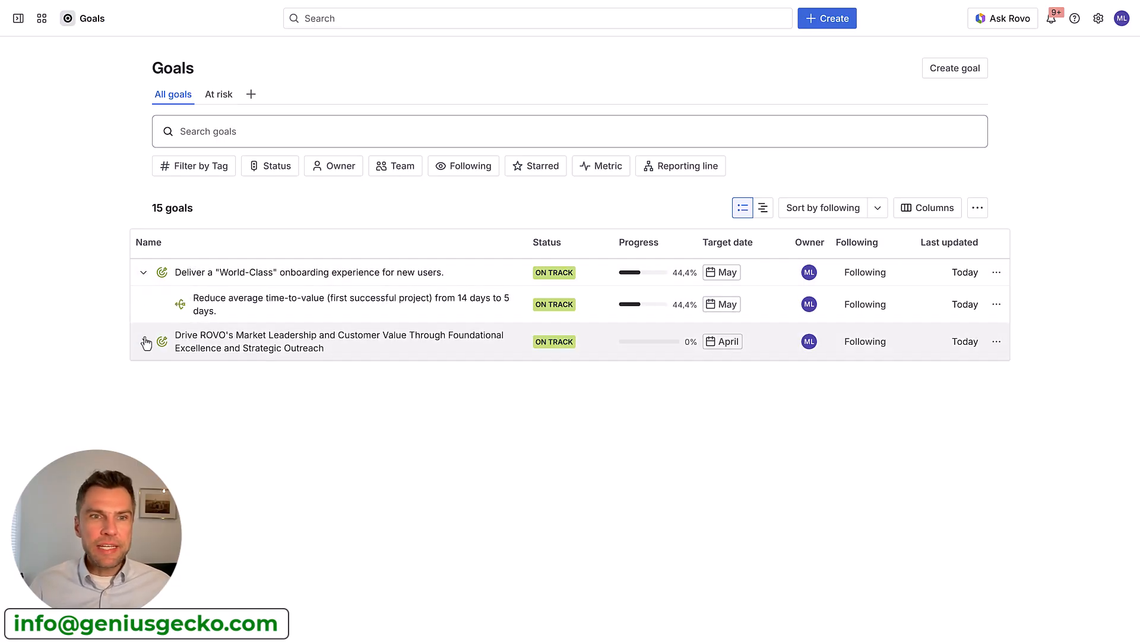
pyautogui.click(143, 341)
pyautogui.moveTo(232, 349)
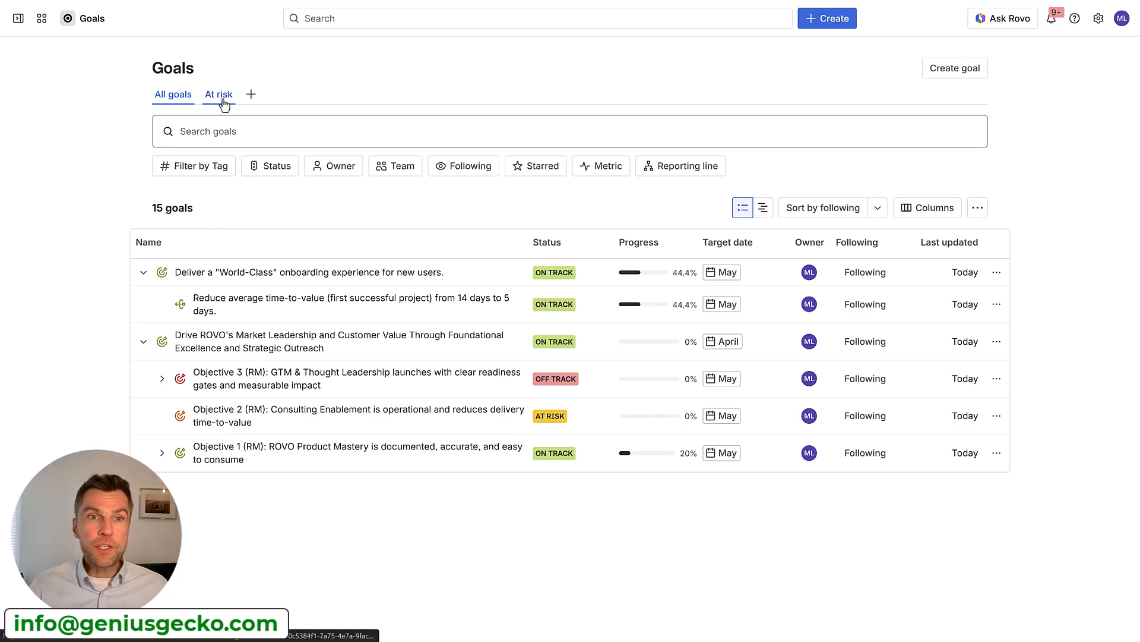
# Show the goals as a timeline viewed by weeks and examine how they are scheduled from March through May
pyautogui.click(763, 207)
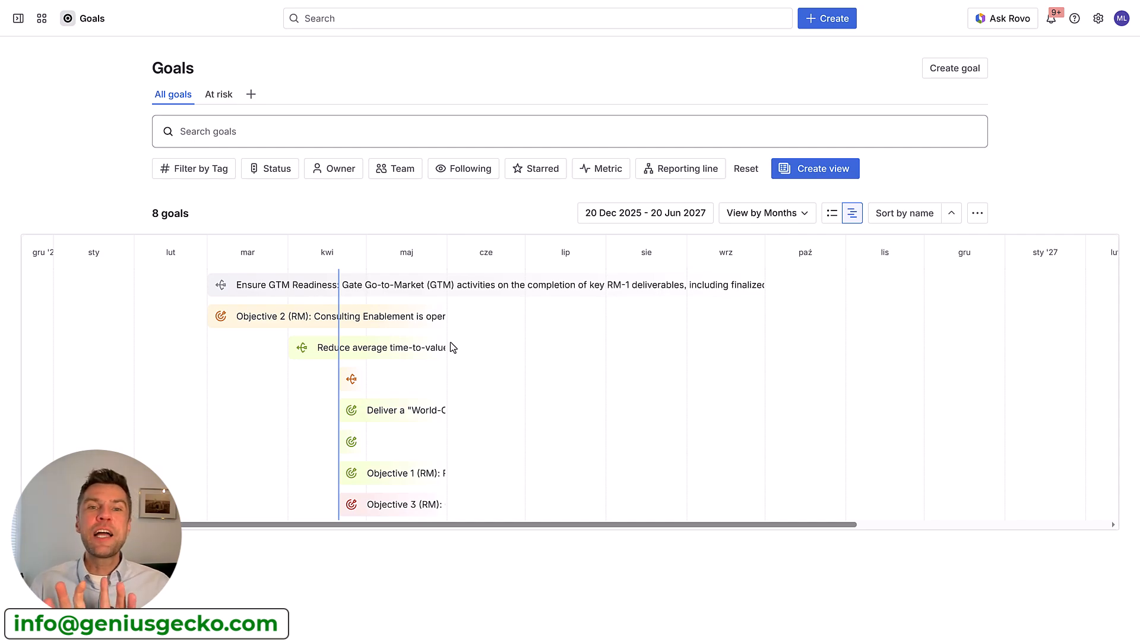
pyautogui.click(793, 212)
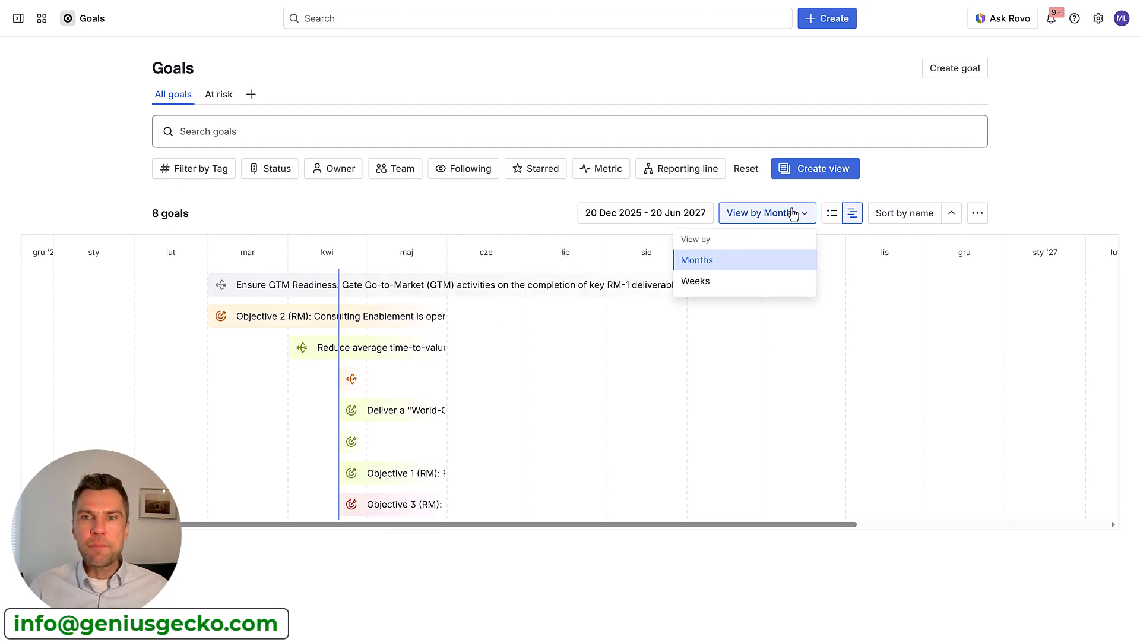
pyautogui.click(733, 282)
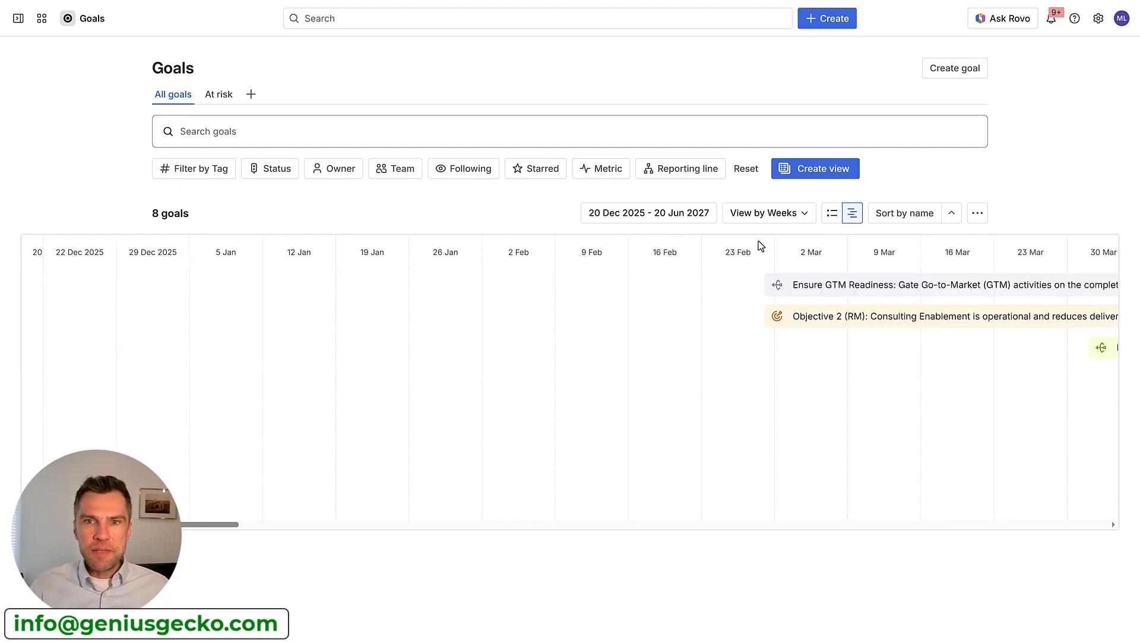
pyautogui.moveTo(221, 524); pyautogui.dragTo(354, 525)
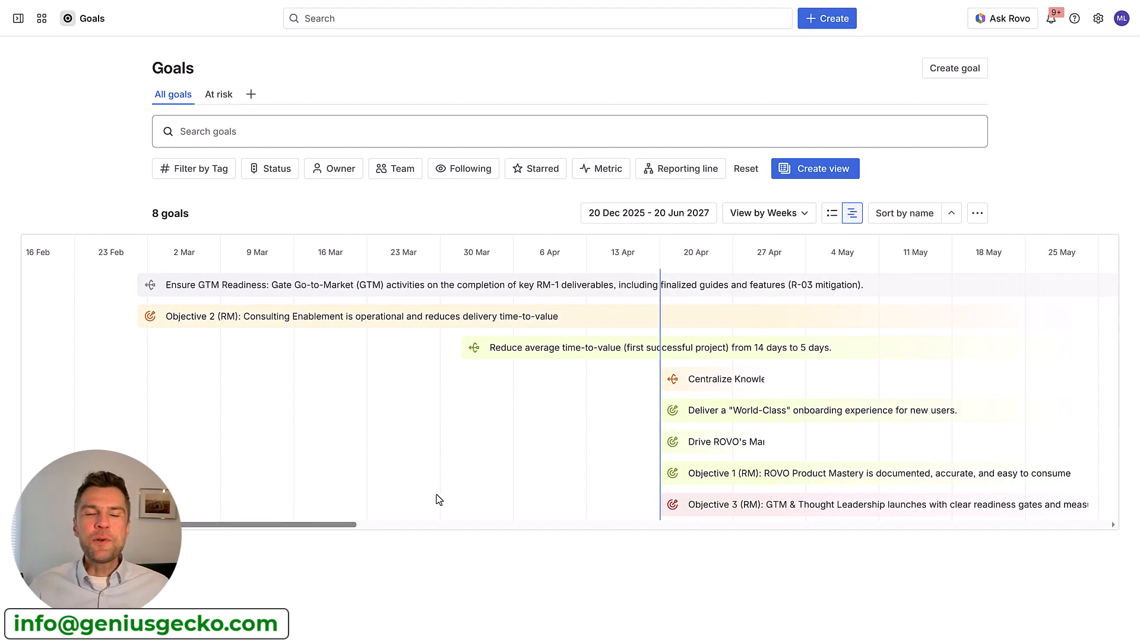